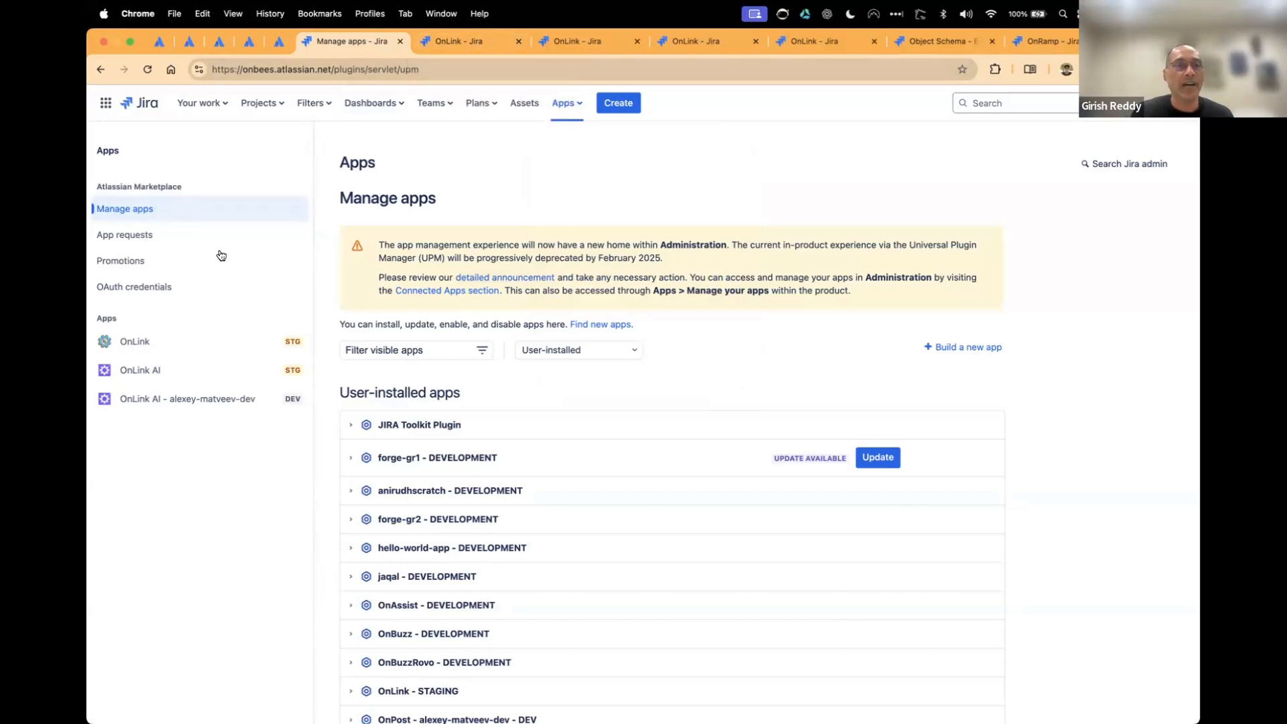
Open OnLink's connections and review the Tempo connection's Key and OAuth authentication settings, then close it without saving.
{"action": "left_click", "coordinate": [139, 344]}
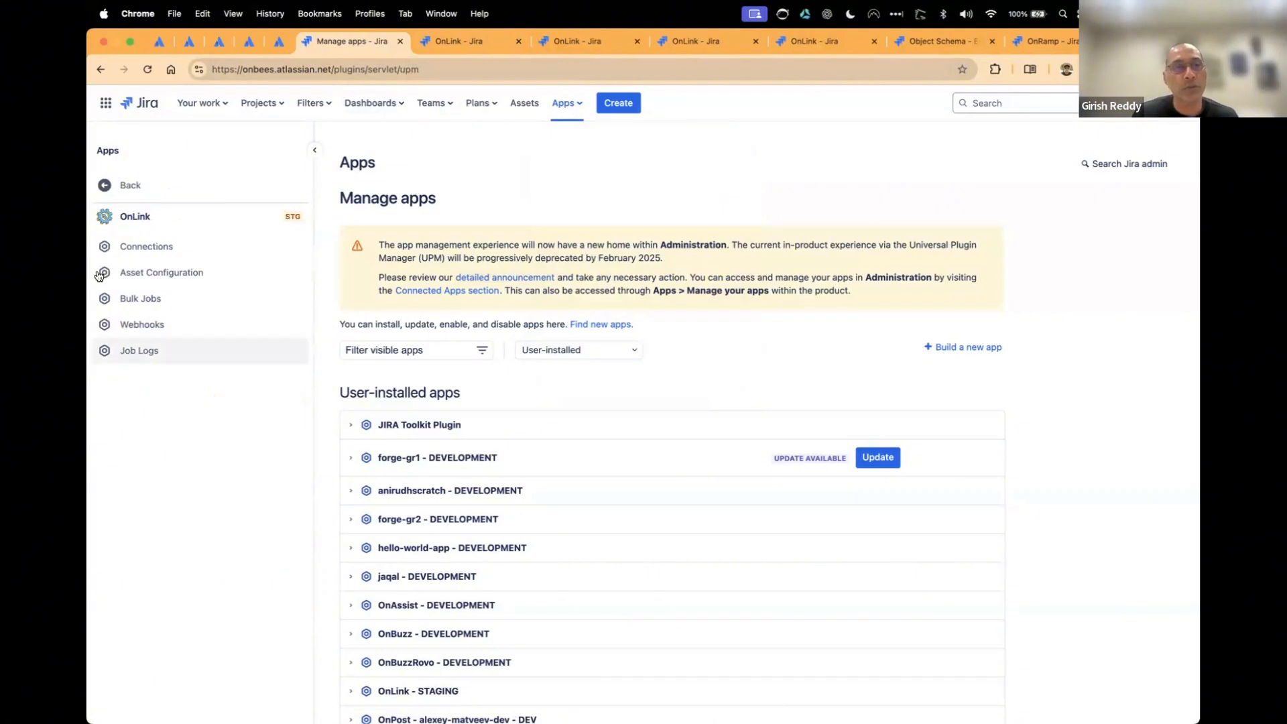
{"action": "left_click", "coordinate": [134, 250]}
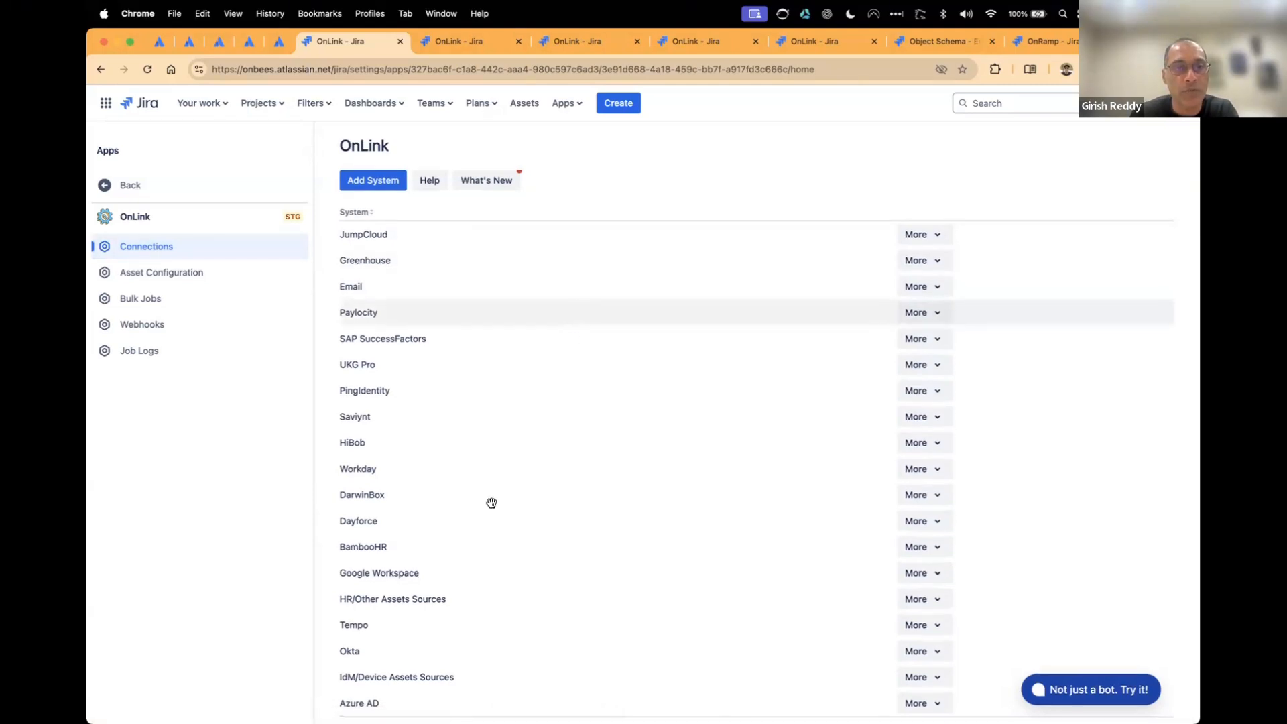
{"action": "left_click", "coordinate": [916, 626]}
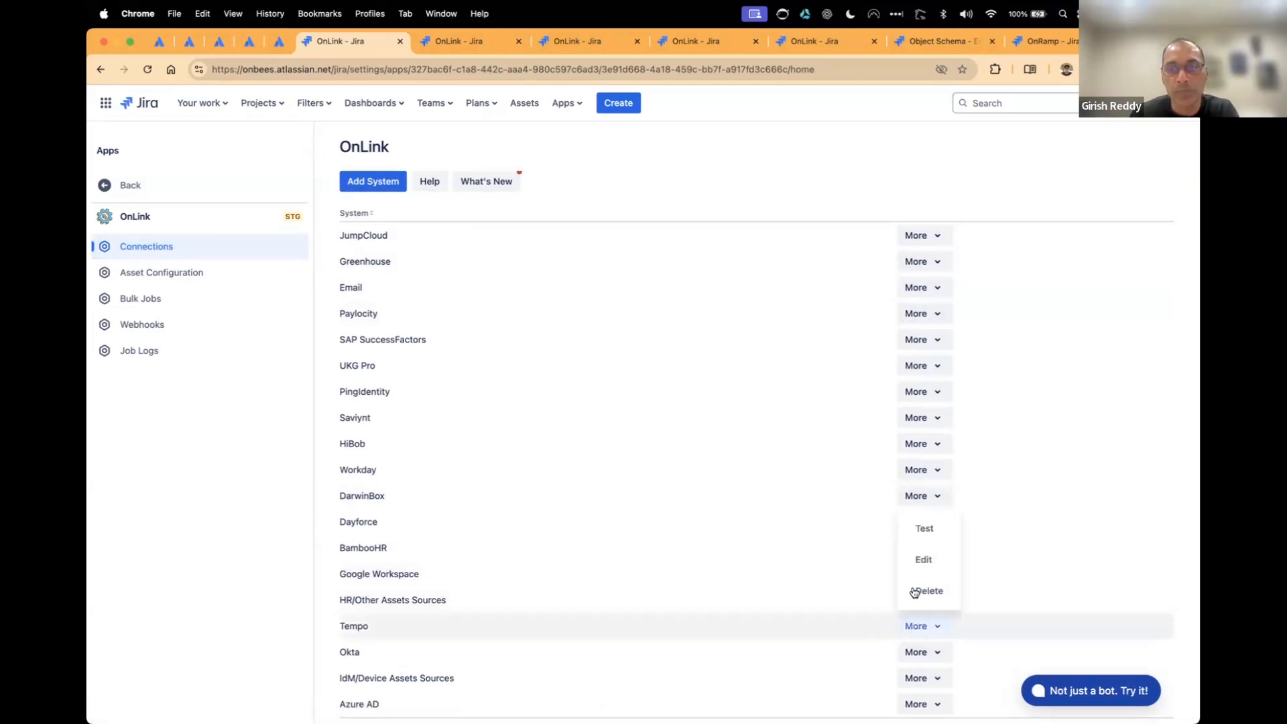
{"action": "left_click", "coordinate": [920, 565]}
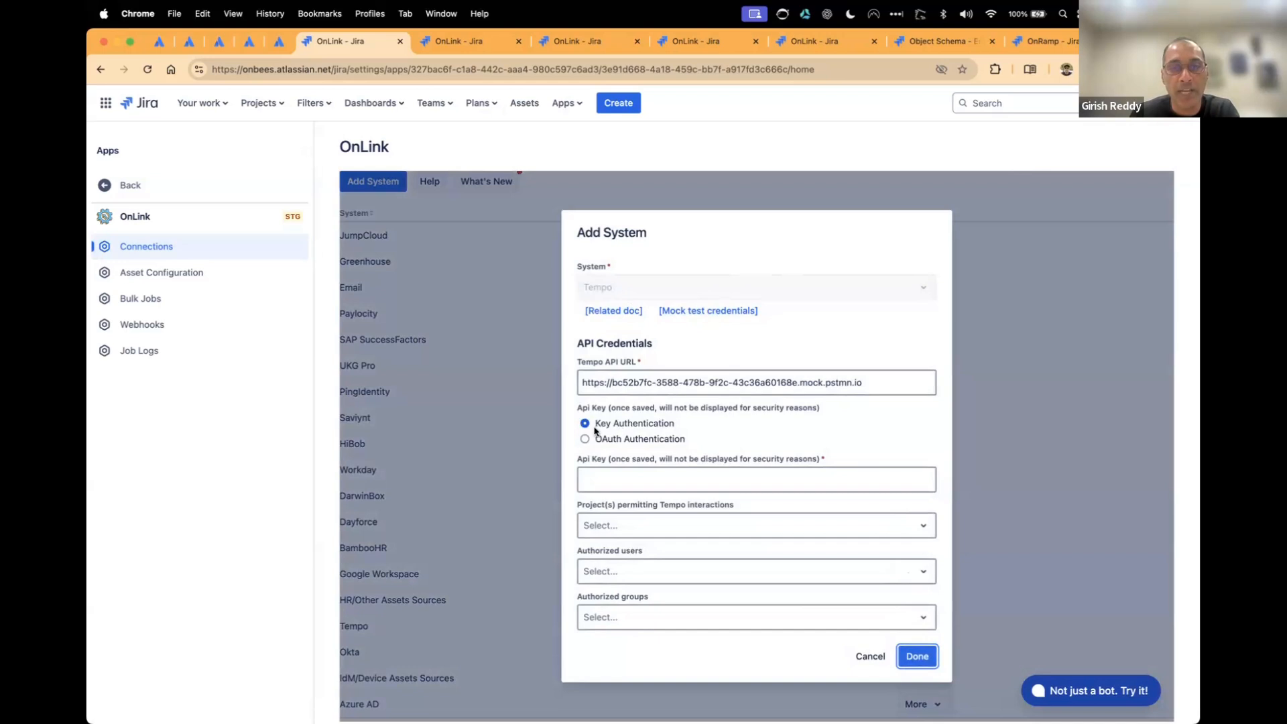
{"action": "left_click", "coordinate": [629, 439]}
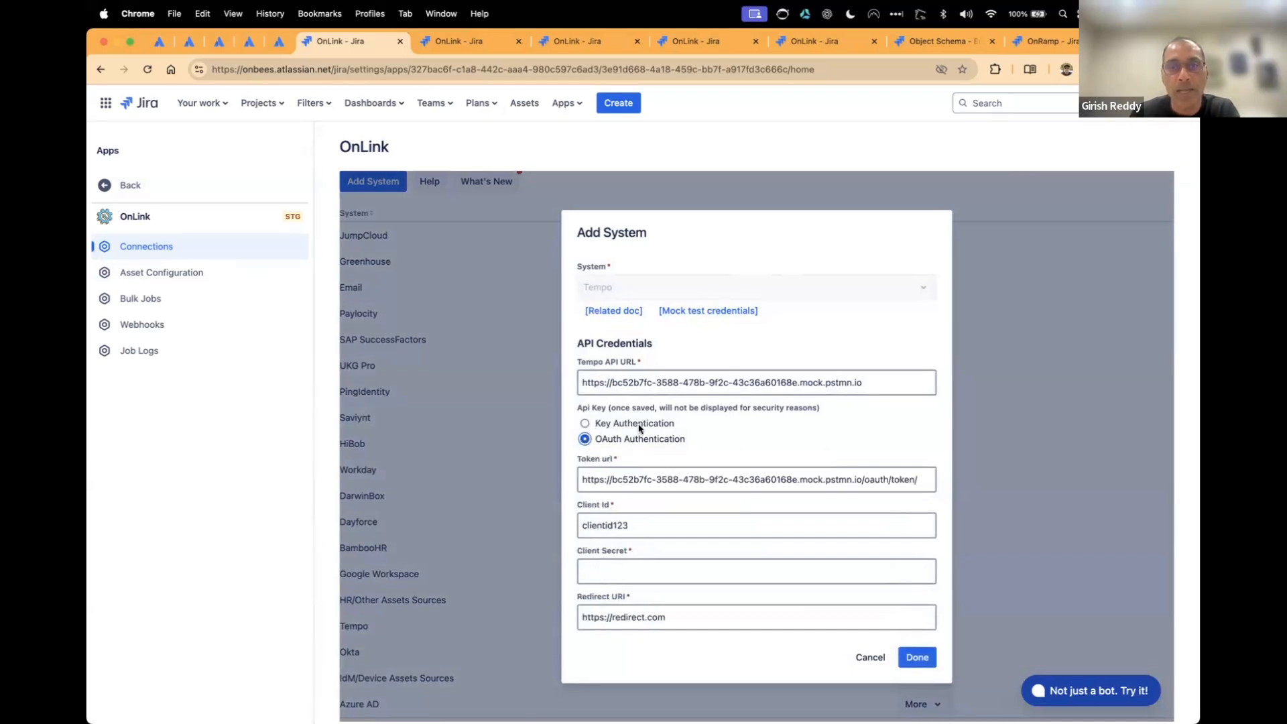
{"action": "left_click", "coordinate": [638, 424]}
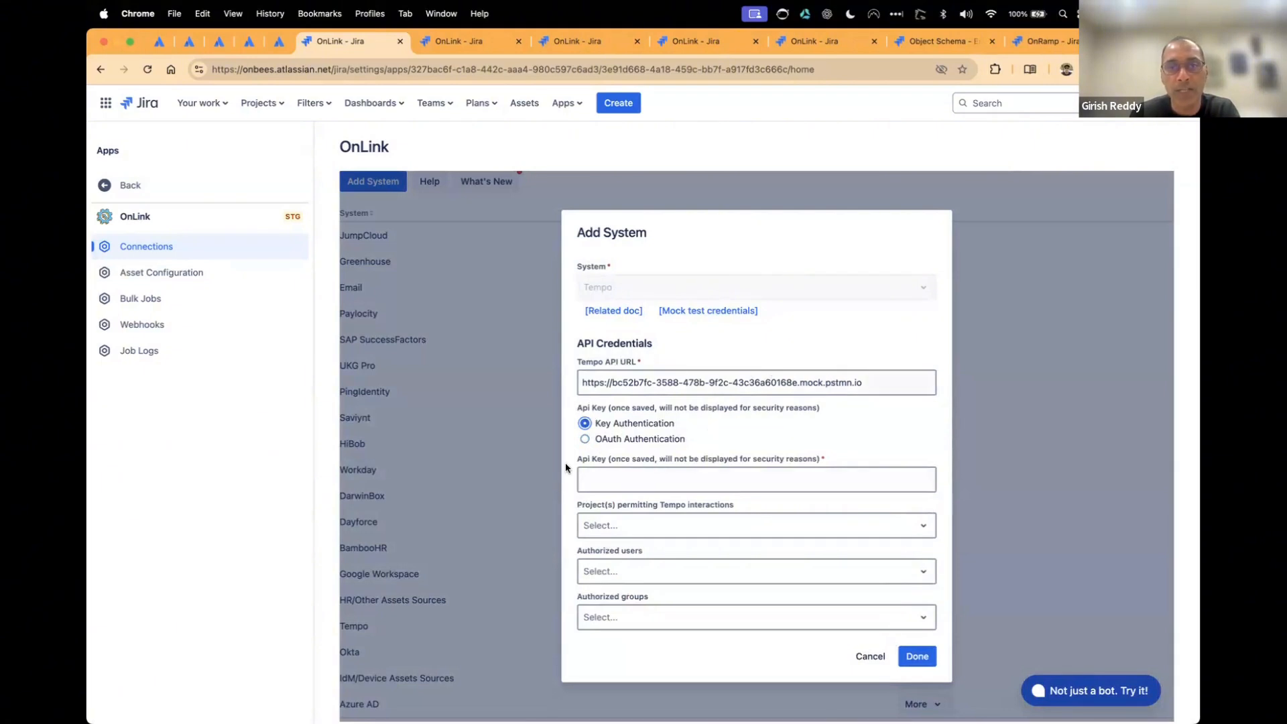
{"action": "left_click", "coordinate": [640, 487]}
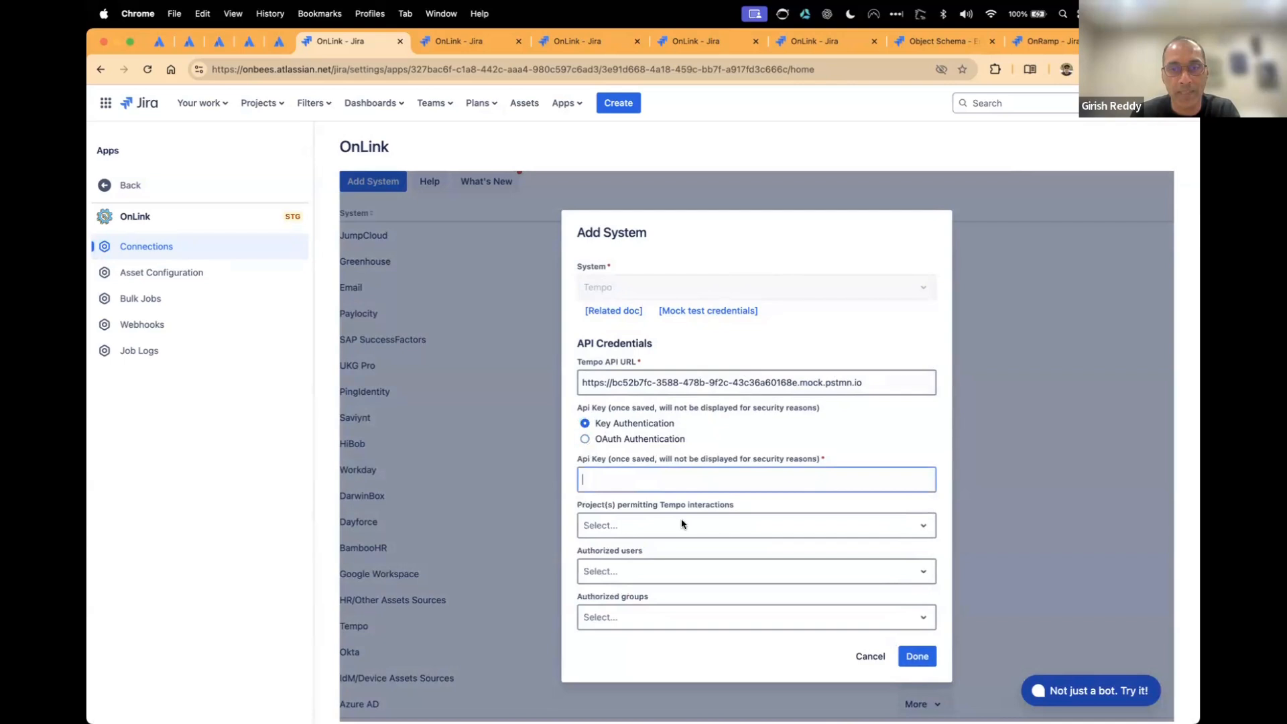
{"action": "left_click", "coordinate": [870, 656]}
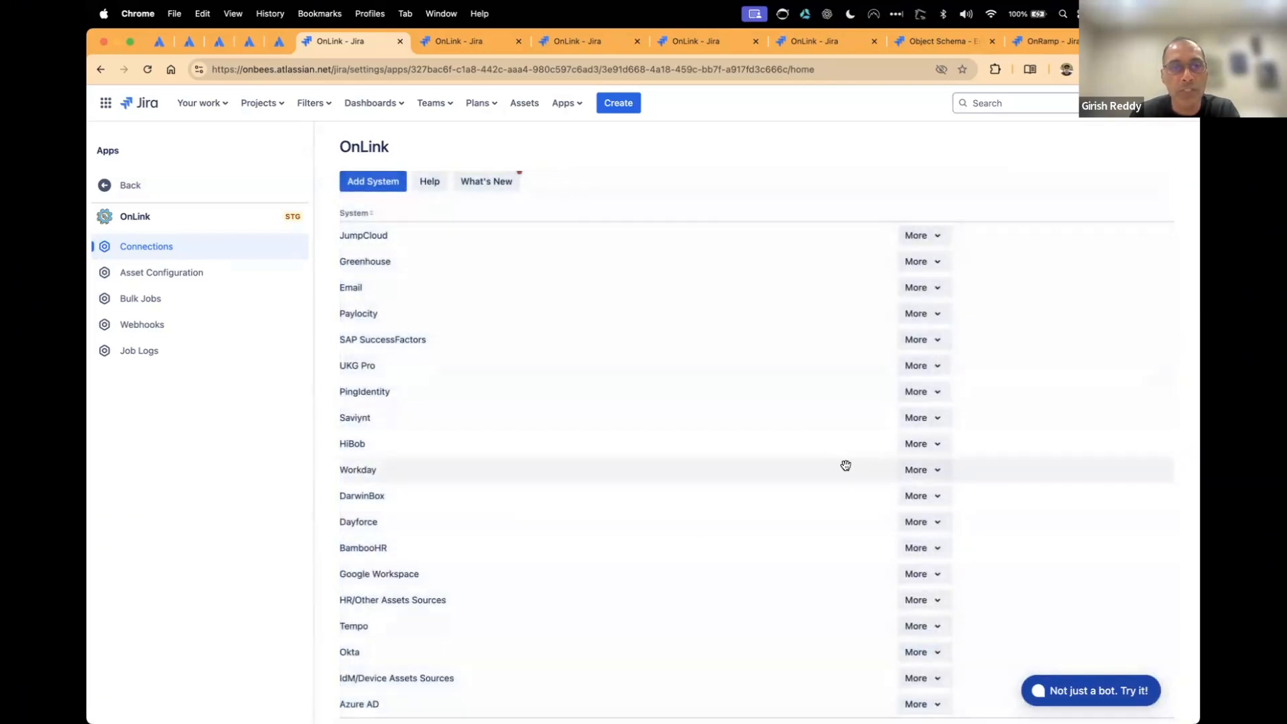
Review the API credentials of the Workday connection and close it without saving.
{"action": "left_click", "coordinate": [934, 472]}
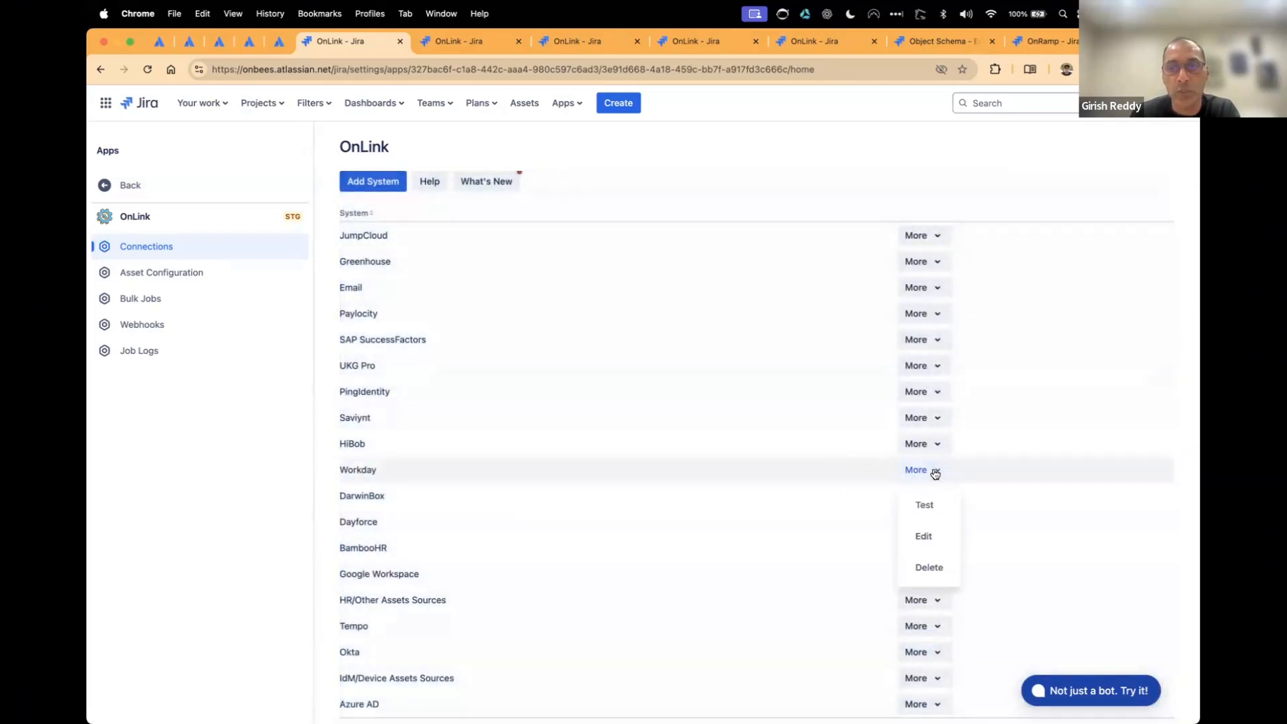
{"action": "left_click", "coordinate": [924, 535]}
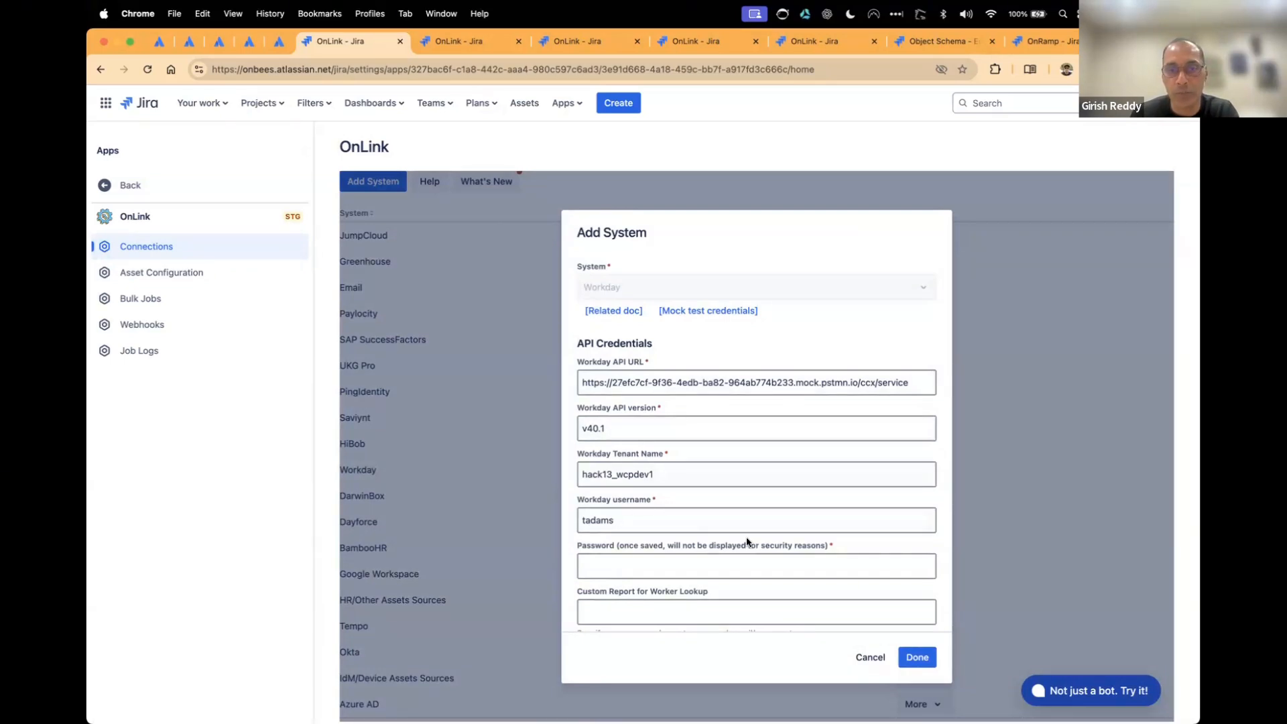
{"action": "left_click", "coordinate": [871, 659]}
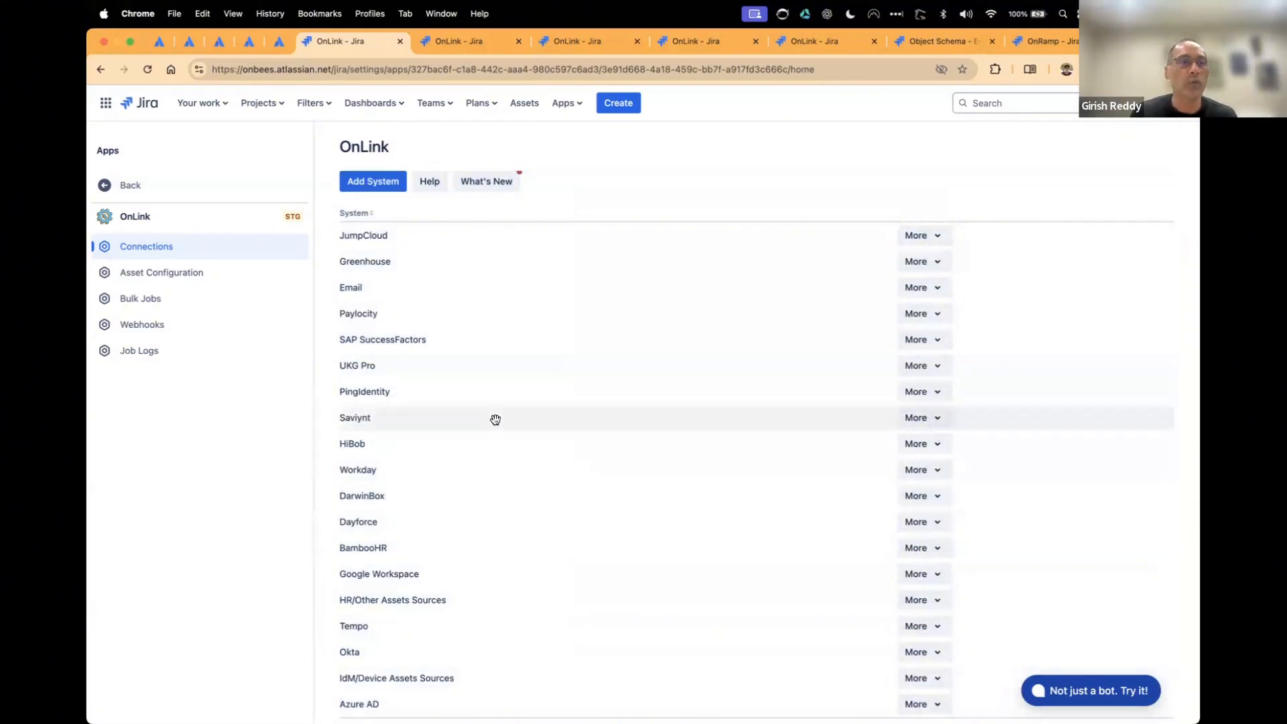
Review the attribute mappings of the Workday B asset configuration and close it without saving.
{"action": "left_click", "coordinate": [144, 280]}
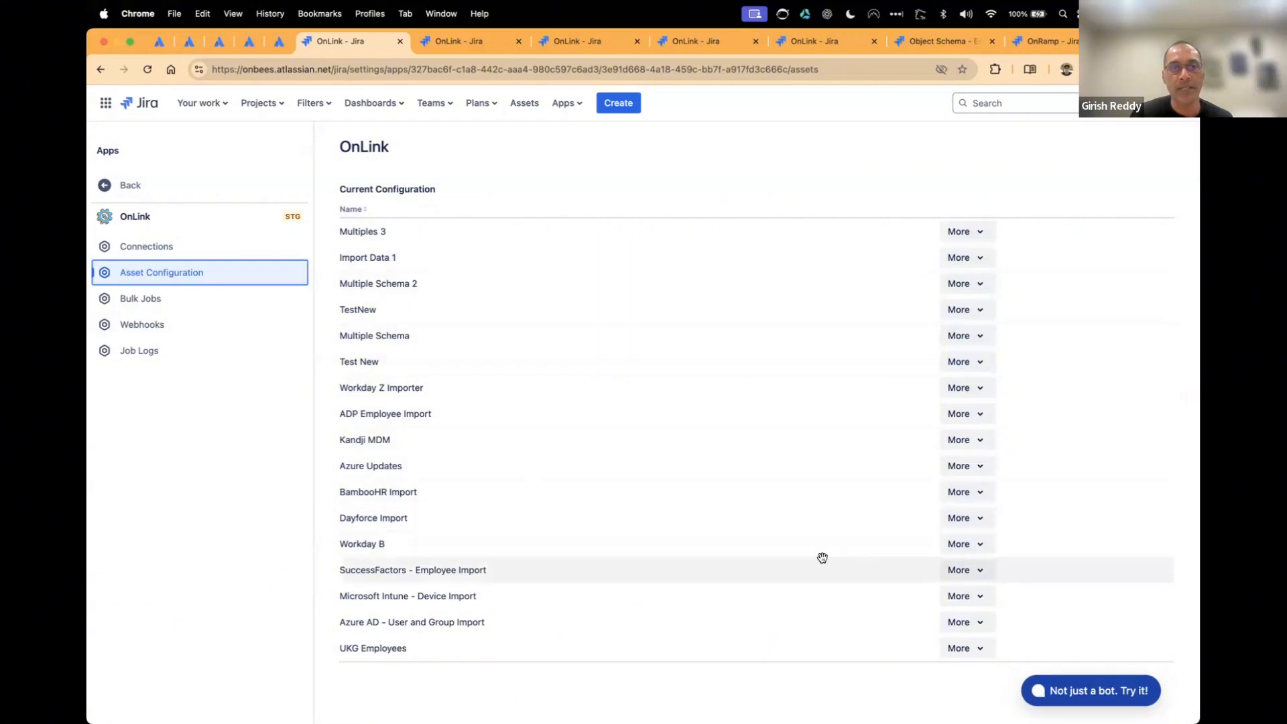
{"action": "left_click", "coordinate": [957, 547]}
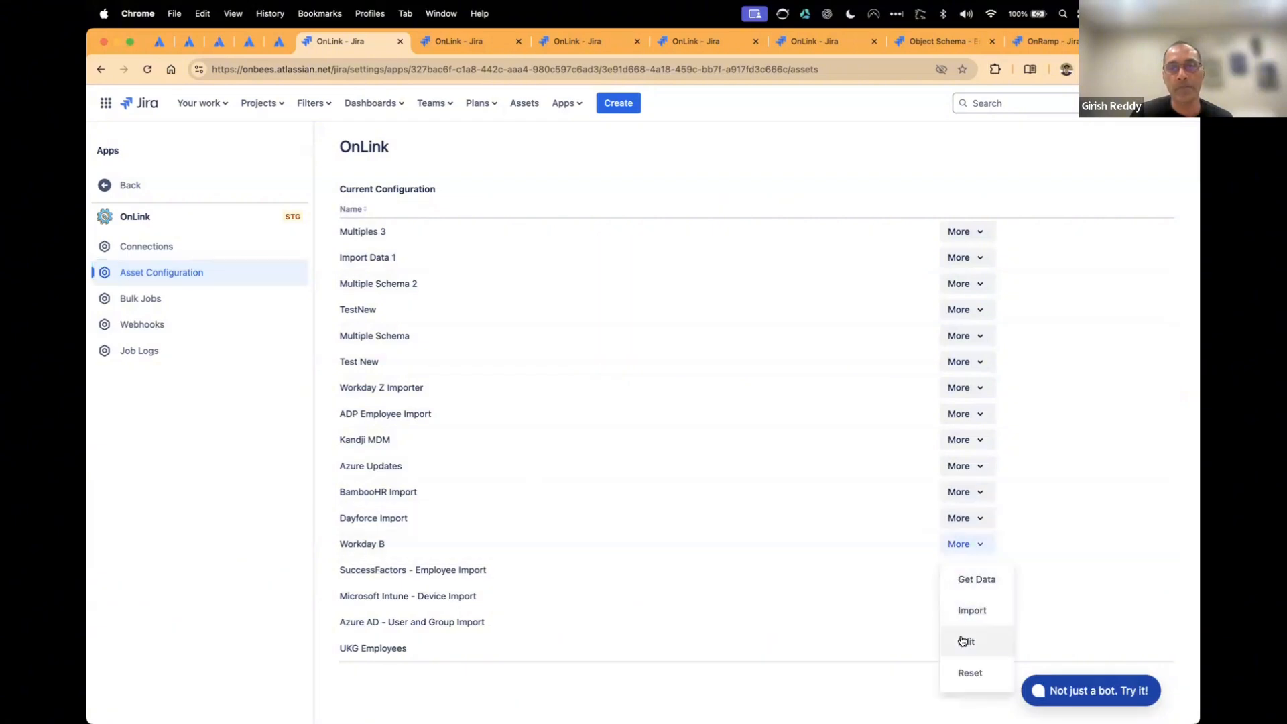
{"action": "left_click", "coordinate": [965, 638]}
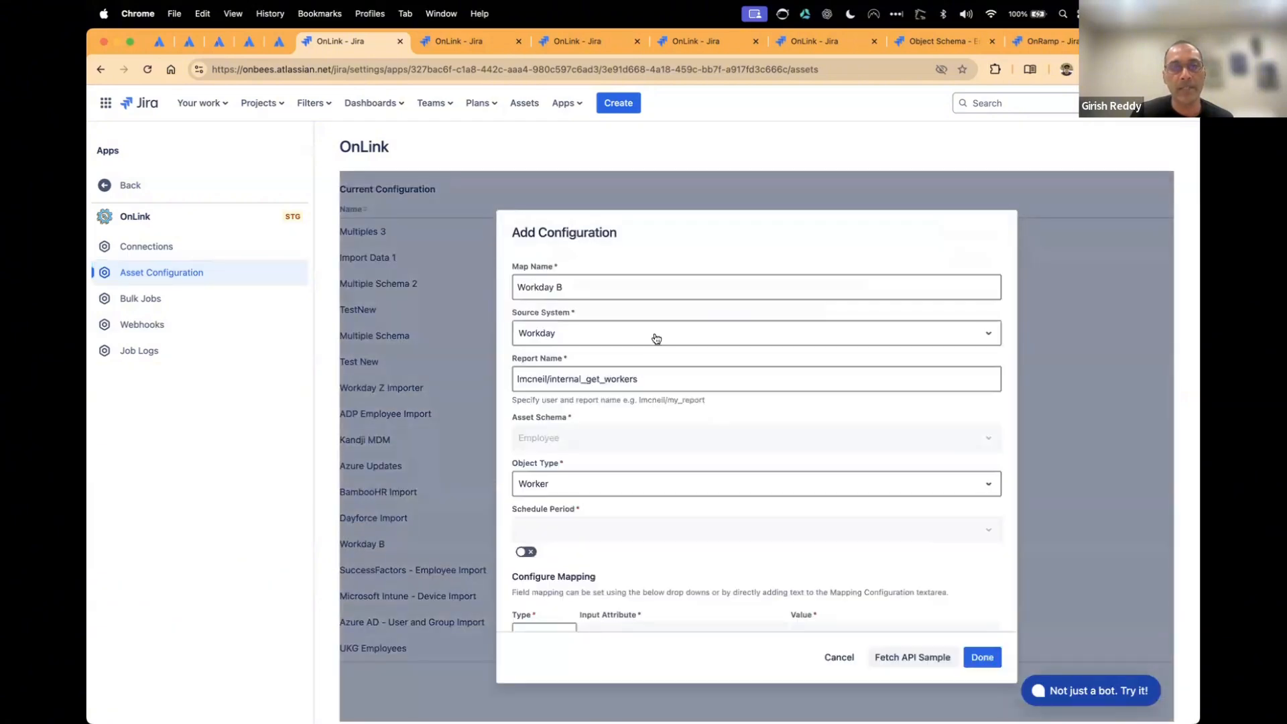
{"action": "scroll", "coordinate": [593, 347], "scroll_direction": "down", "scroll_amount": 10}
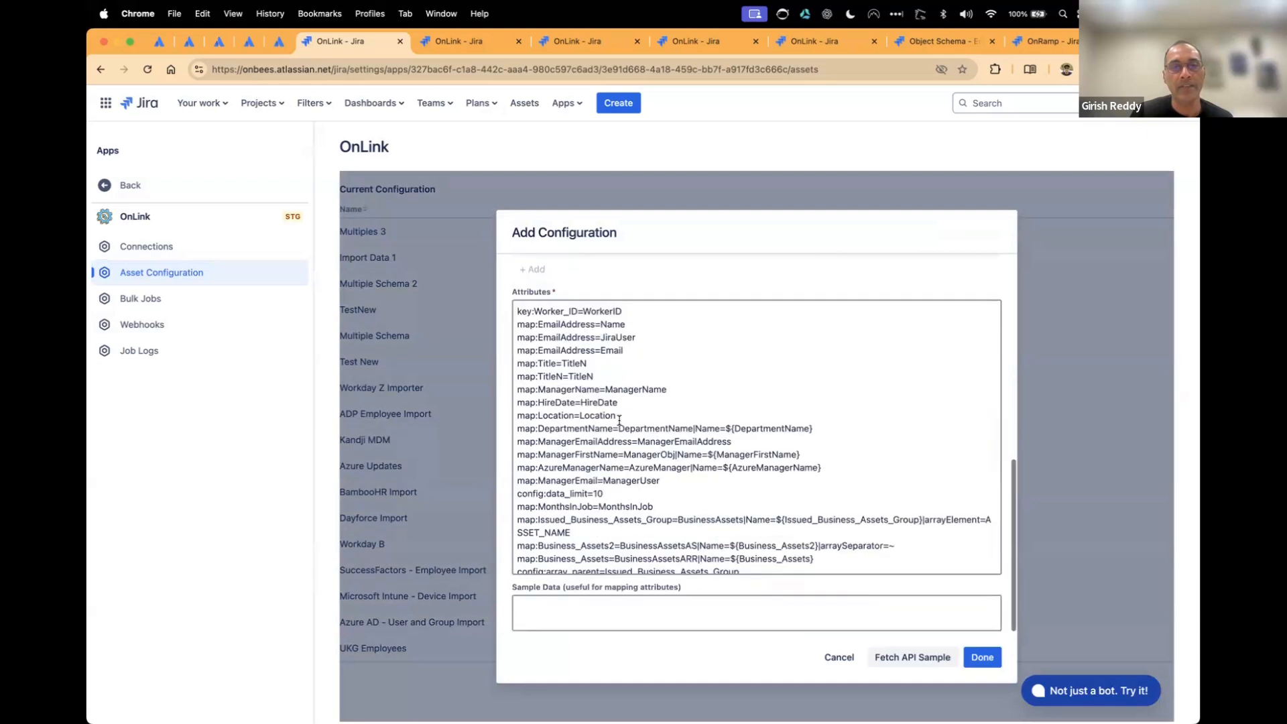
{"action": "left_click", "coordinate": [839, 658]}
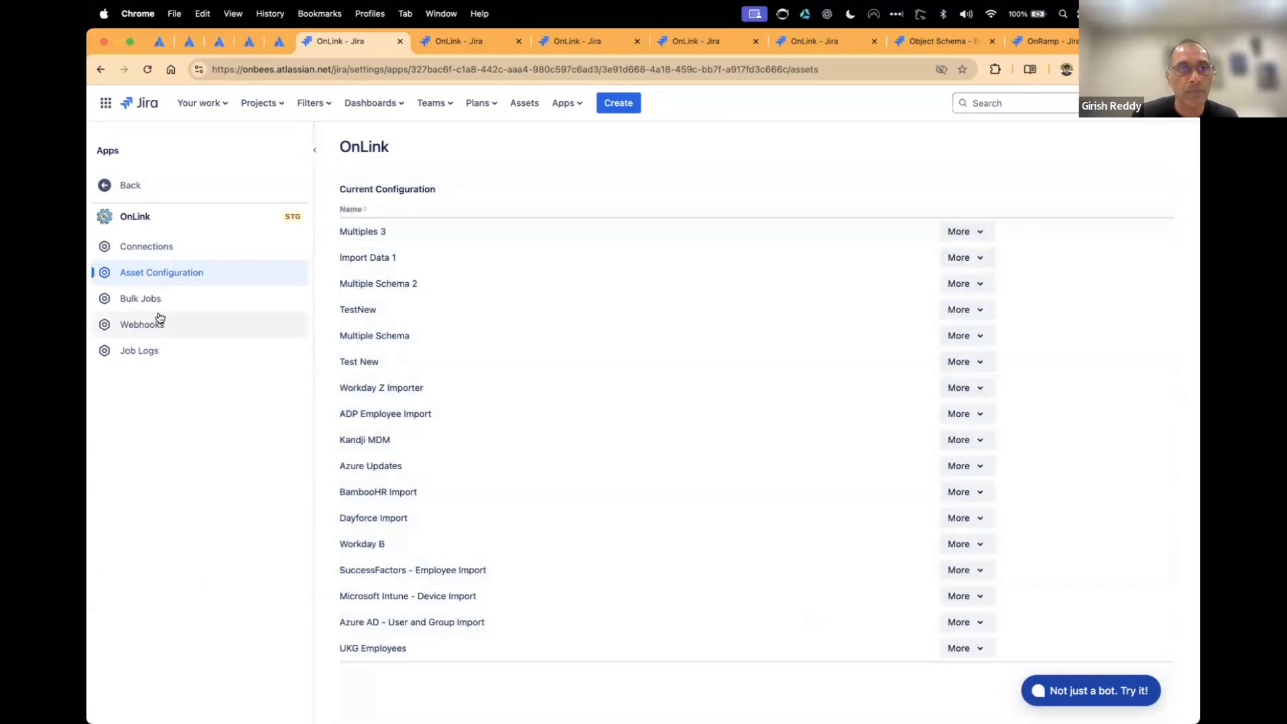
Open the New T1c bulk job for editing and set its config:teams attribute to all.
{"action": "left_click", "coordinate": [144, 310]}
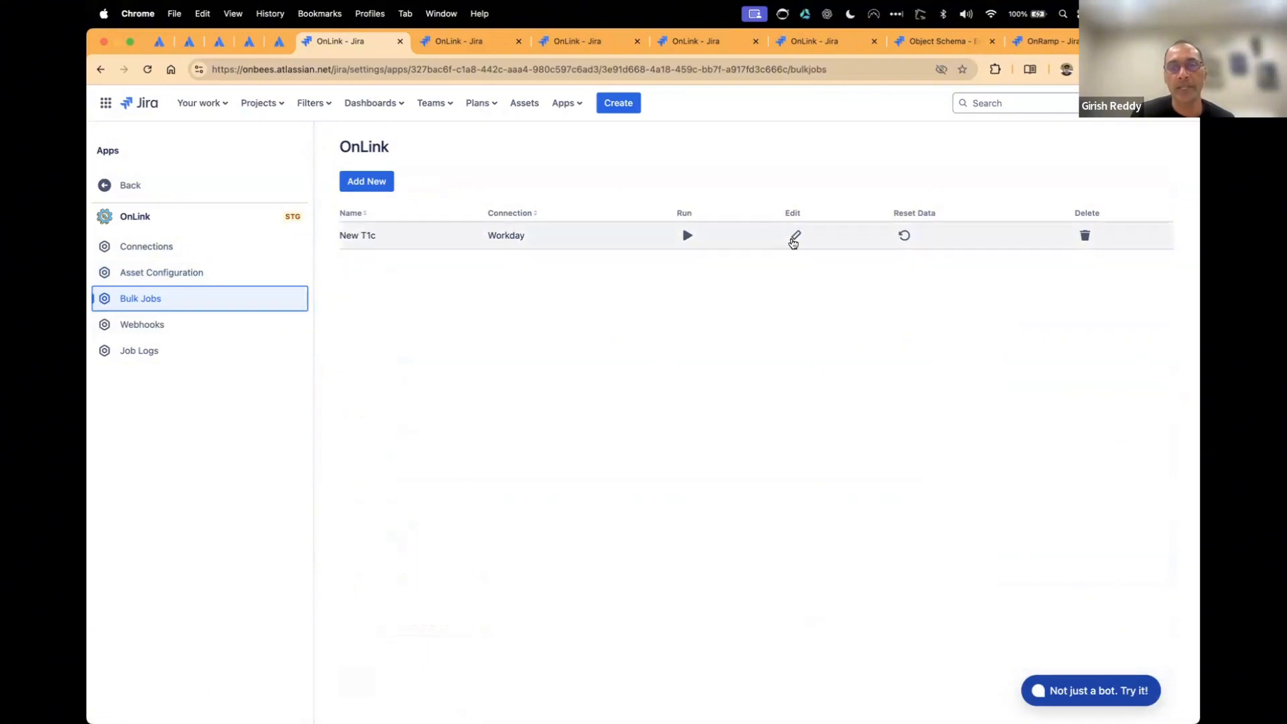
{"action": "left_click", "coordinate": [794, 237]}
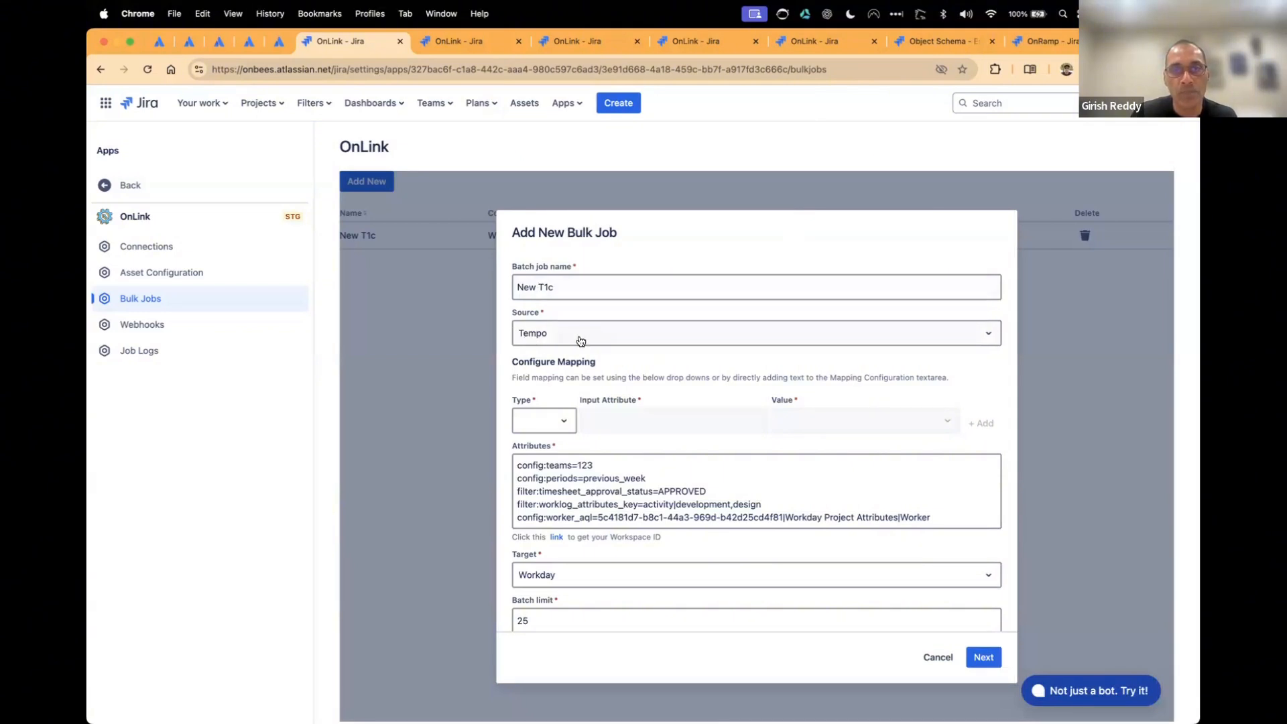
{"action": "left_click", "coordinate": [539, 427]}
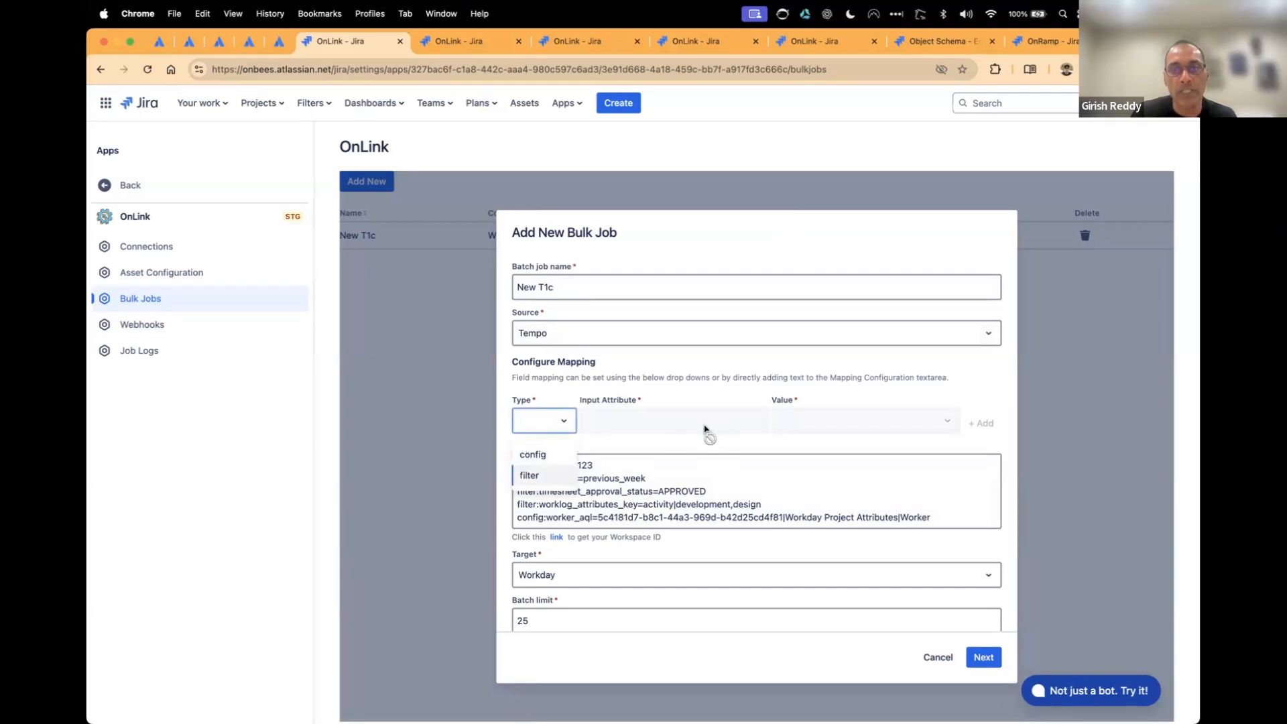
{"action": "left_click", "coordinate": [617, 465]}
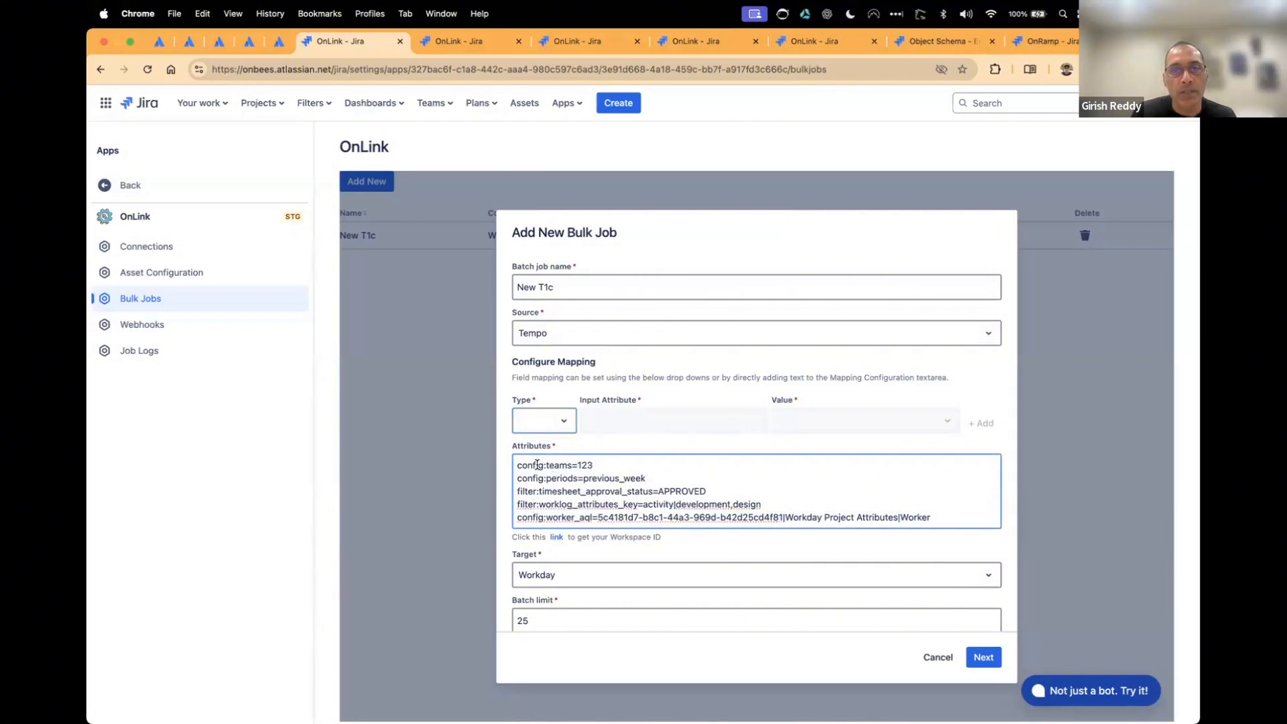
{"action": "double_click", "coordinate": [587, 464]}
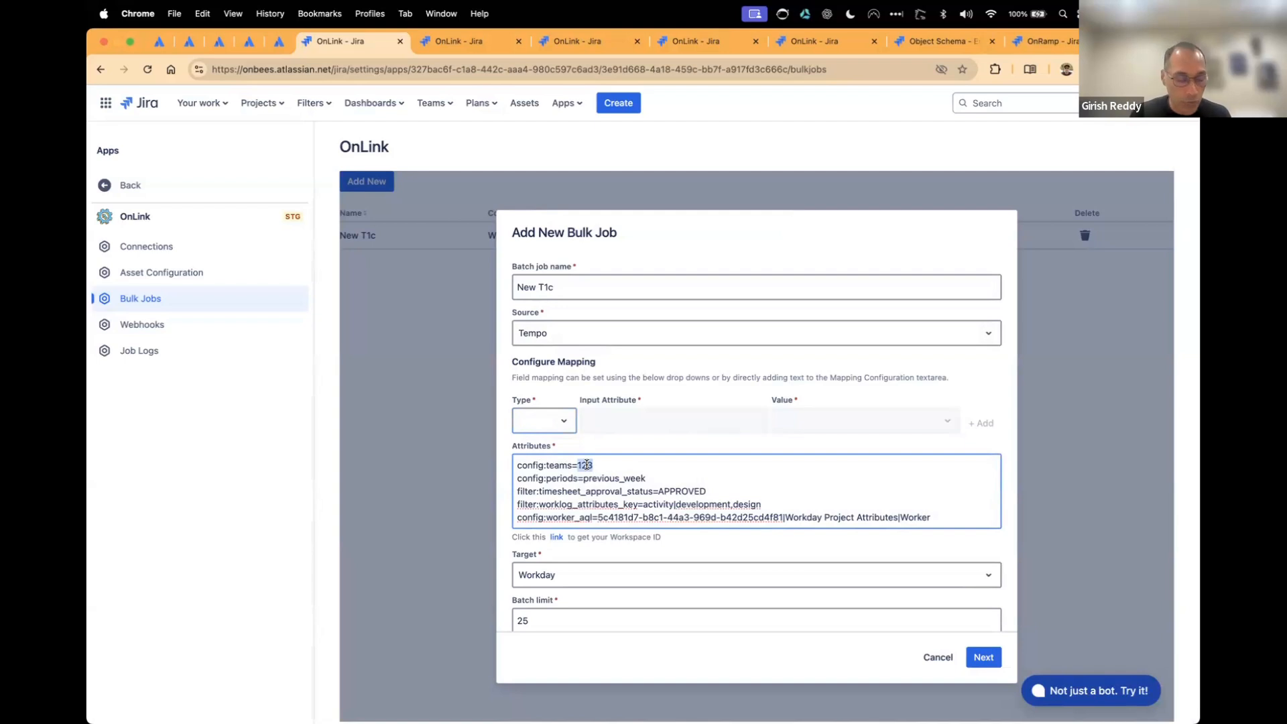
{"action": "type", "text": "all"}
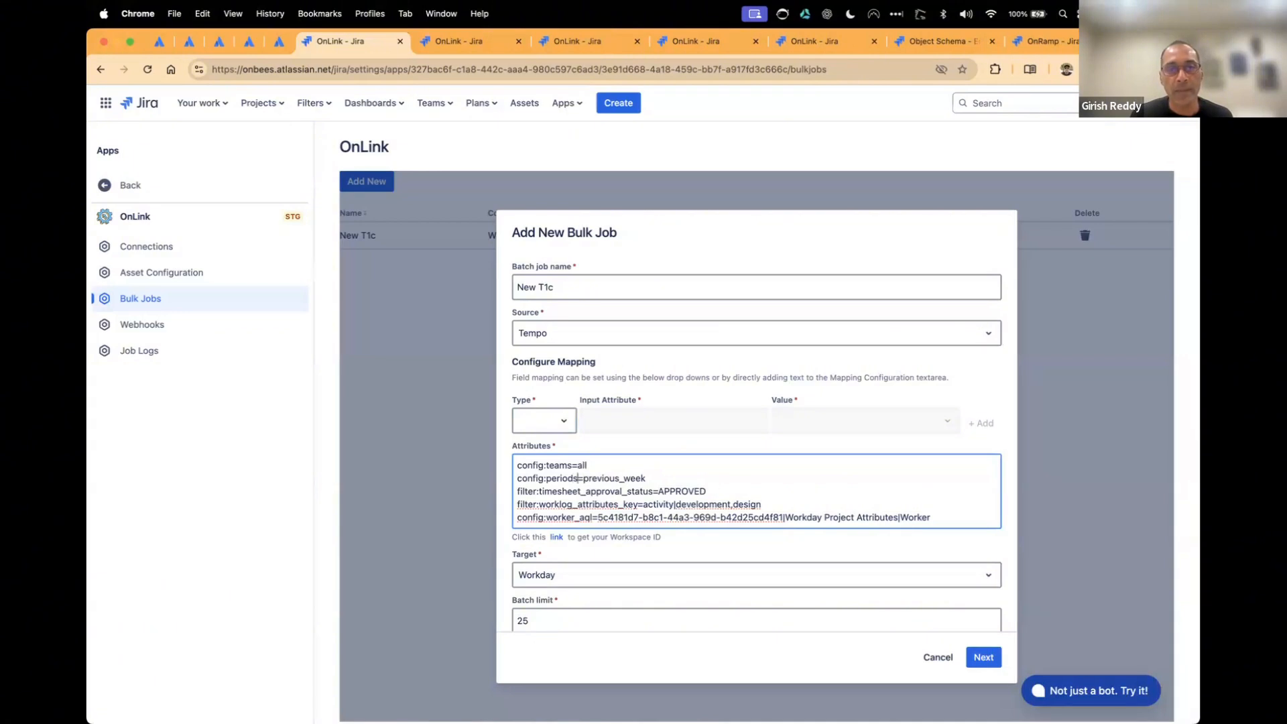
Examine the periods, timesheet approval status and worklog attributes entries in the bulk job's attributes.
{"action": "key", "text": "alt+shift+Left"}
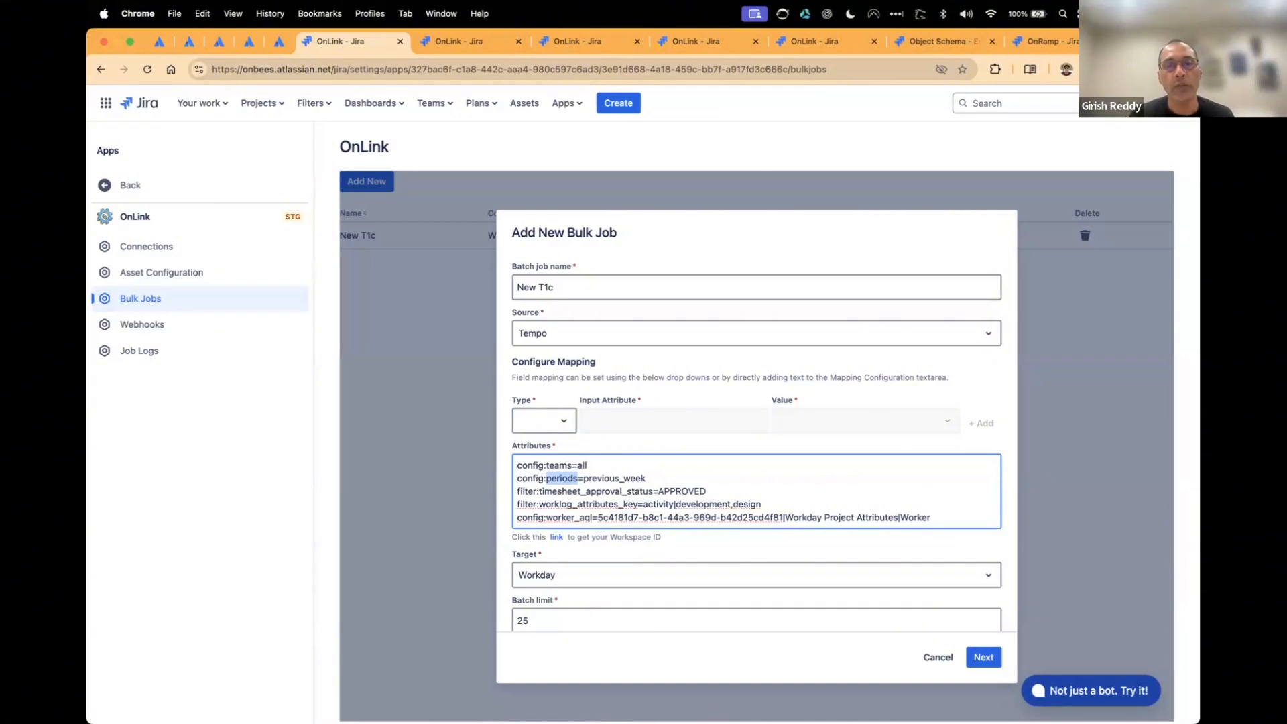
{"action": "left_click", "coordinate": [647, 477]}
{"action": "double_click", "coordinate": [614, 478]}
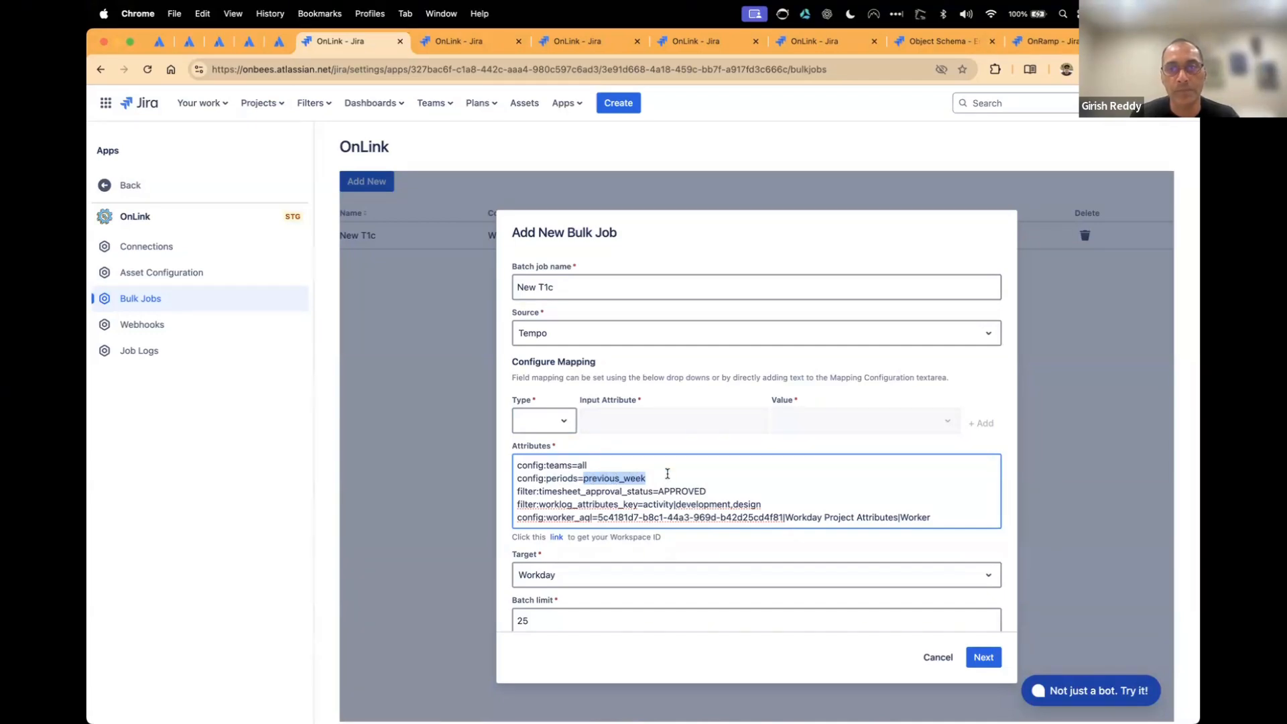
{"action": "double_click", "coordinate": [588, 493]}
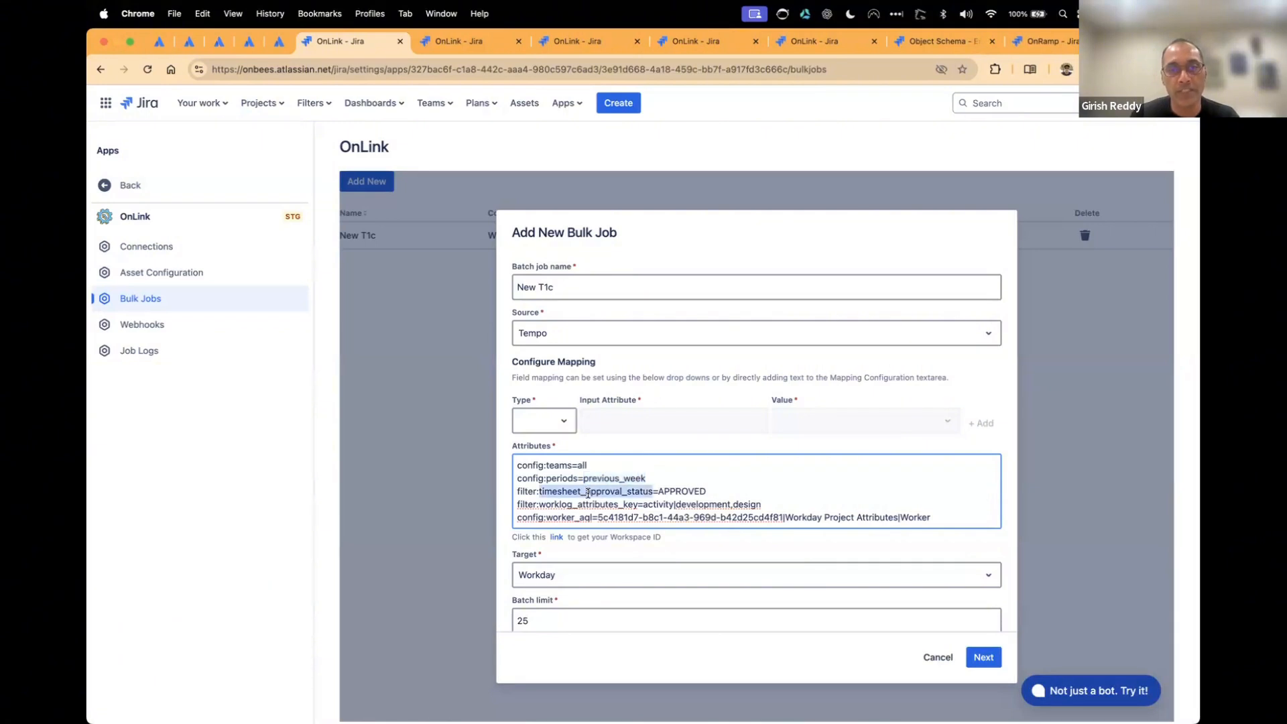
{"action": "double_click", "coordinate": [671, 494]}
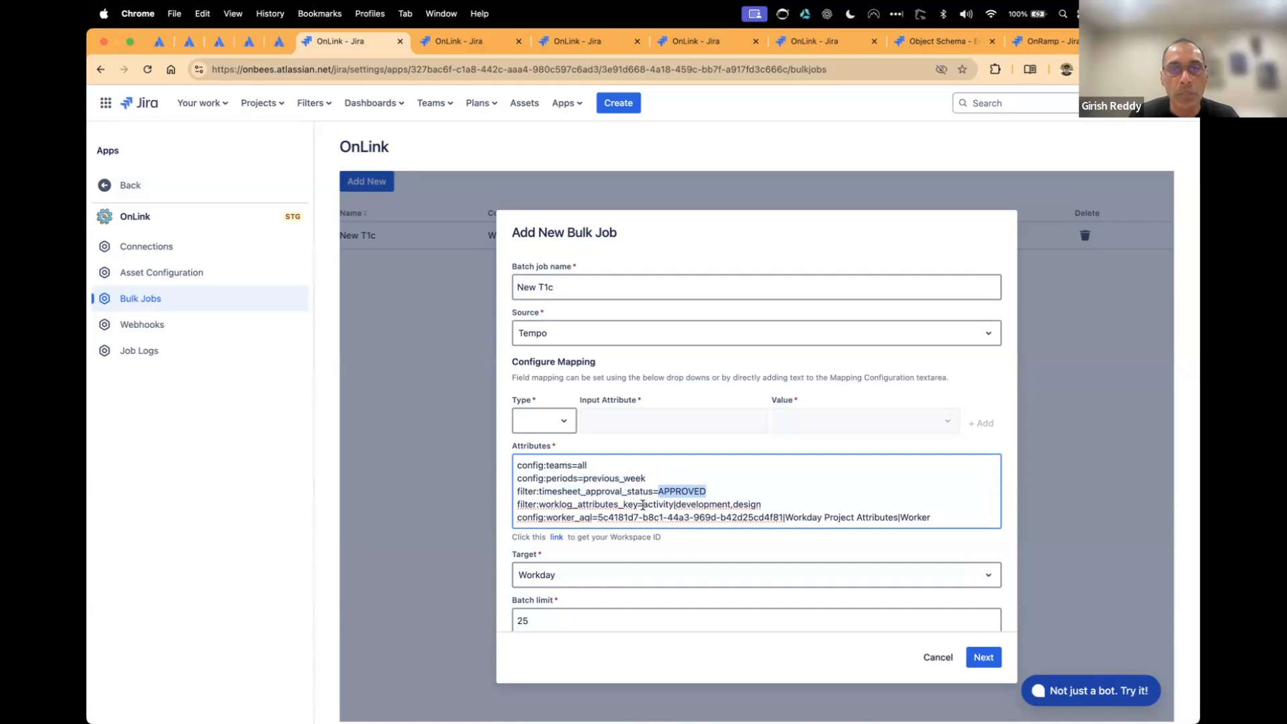
{"action": "left_click_drag", "start_coordinate": [644, 504], "coordinate": [768, 503]}
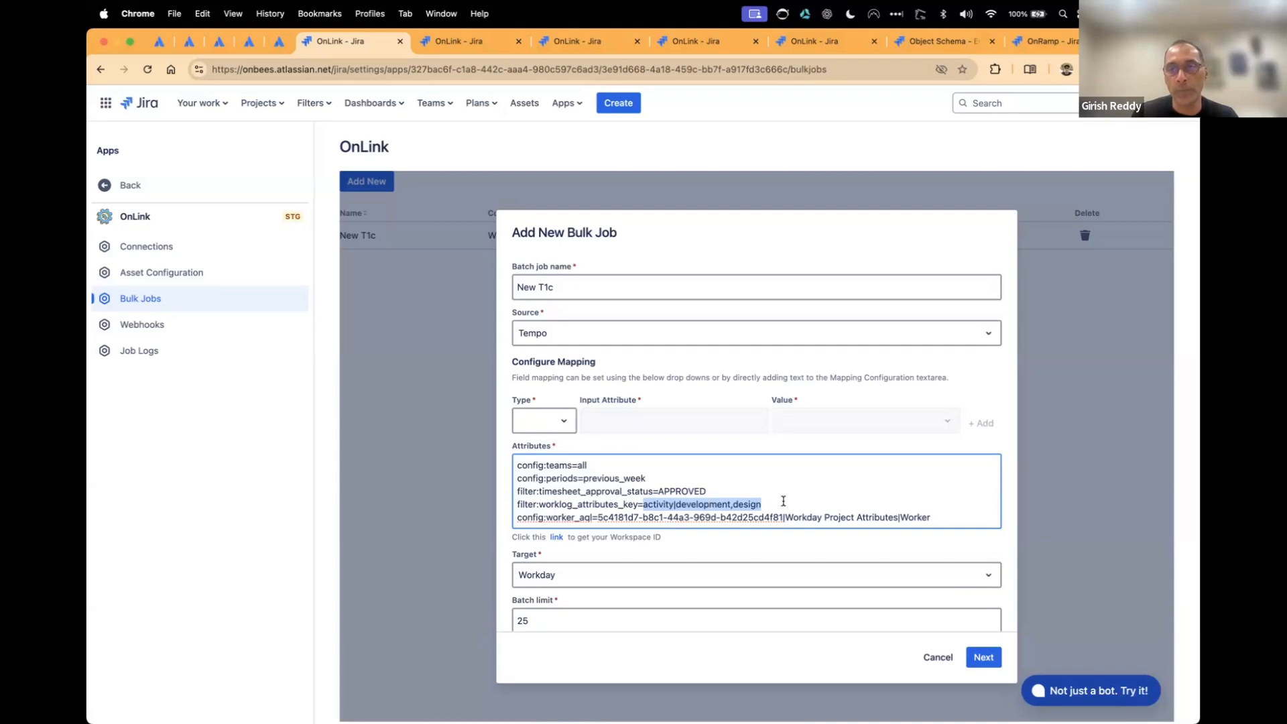
Set the bulk job's batch limit to 250 and continue to the endpoint settings.
{"action": "scroll", "coordinate": [783, 500], "scroll_direction": "down", "scroll_amount": 5}
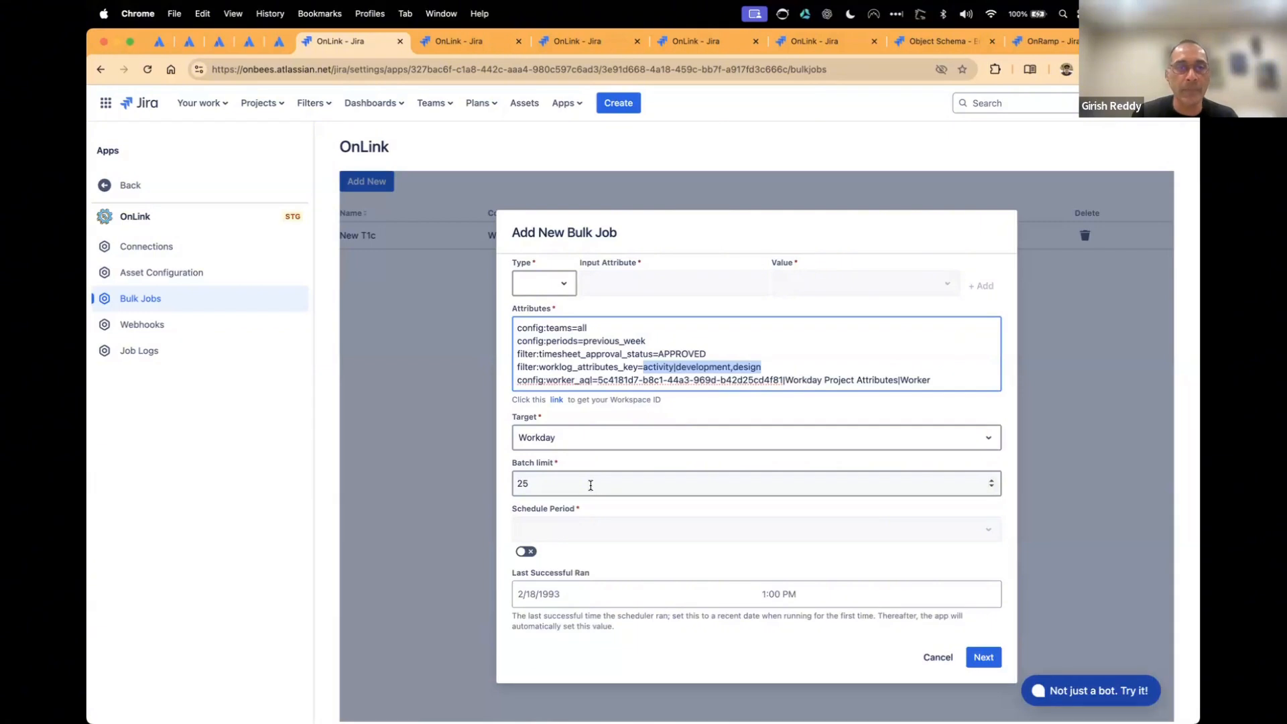
{"action": "left_click", "coordinate": [591, 485]}
{"action": "type", "text": "0"}
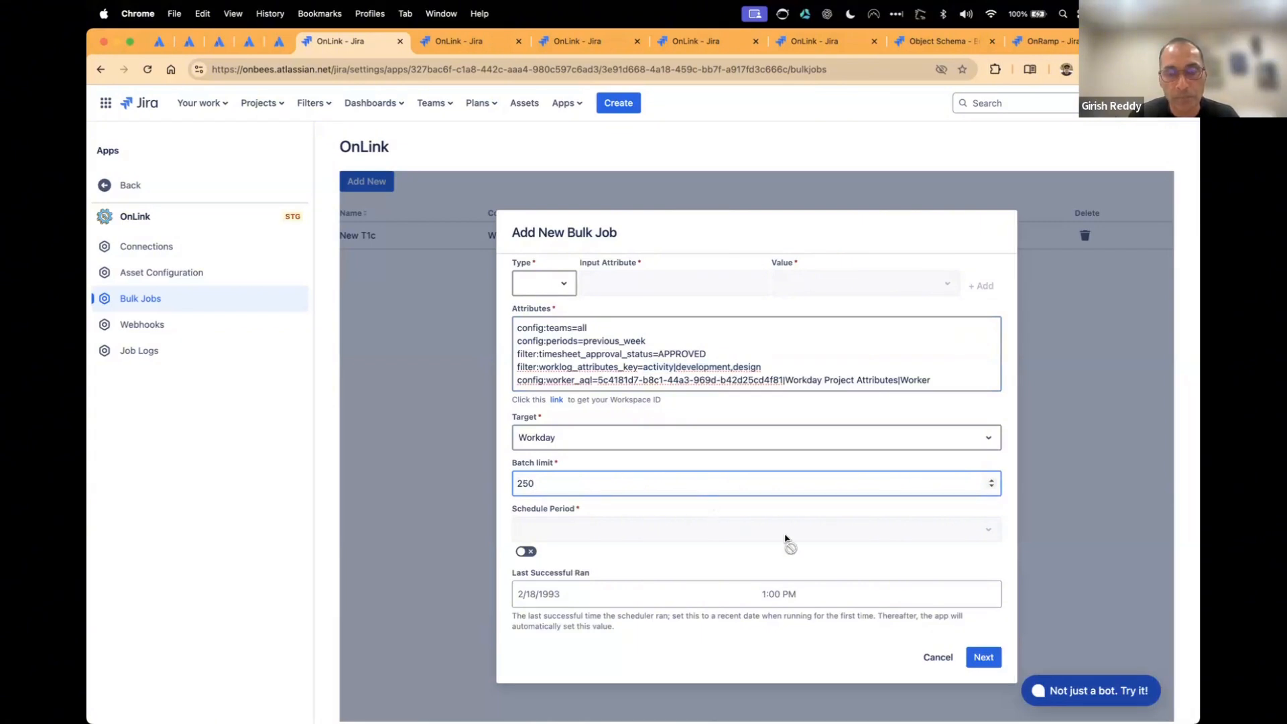
{"action": "left_click", "coordinate": [985, 657]}
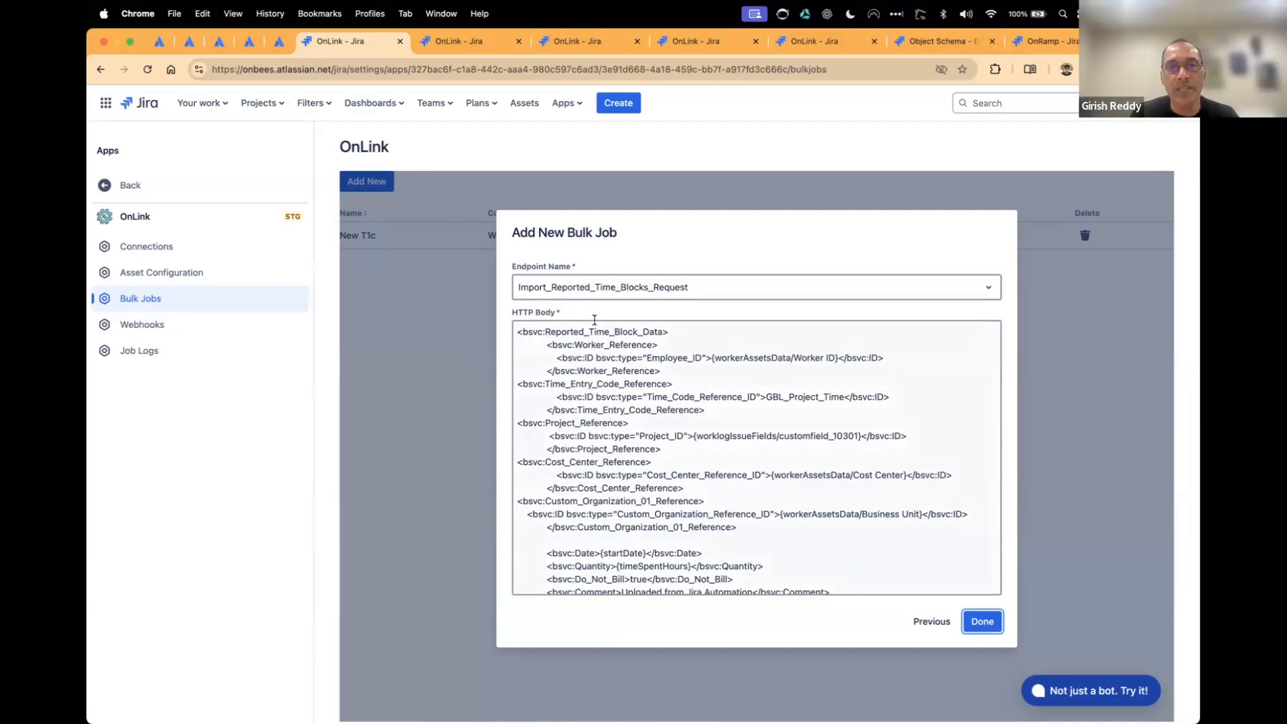
Examine the endpoint name and the Worker_Reference mapping of Employee_ID to the worker assets data in the HTTP body.
{"action": "left_click", "coordinate": [632, 298]}
{"action": "left_click", "coordinate": [632, 296]}
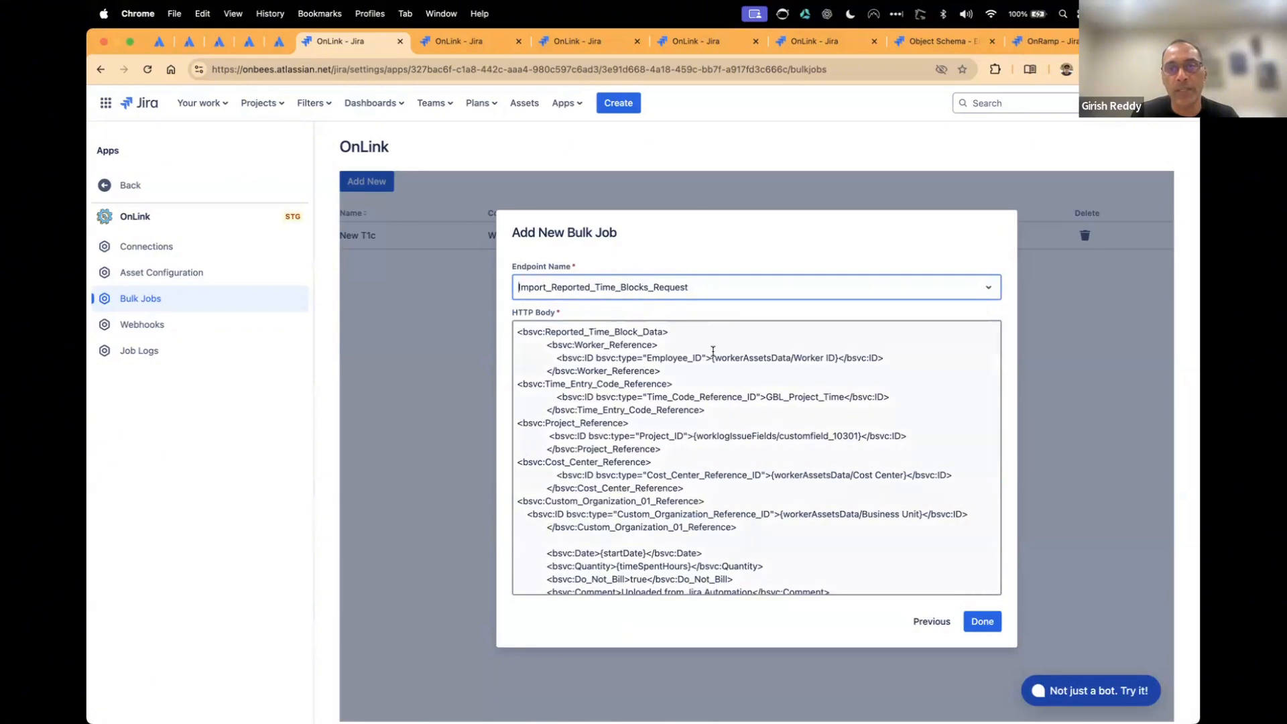
{"action": "left_click_drag", "start_coordinate": [712, 357], "coordinate": [839, 357]}
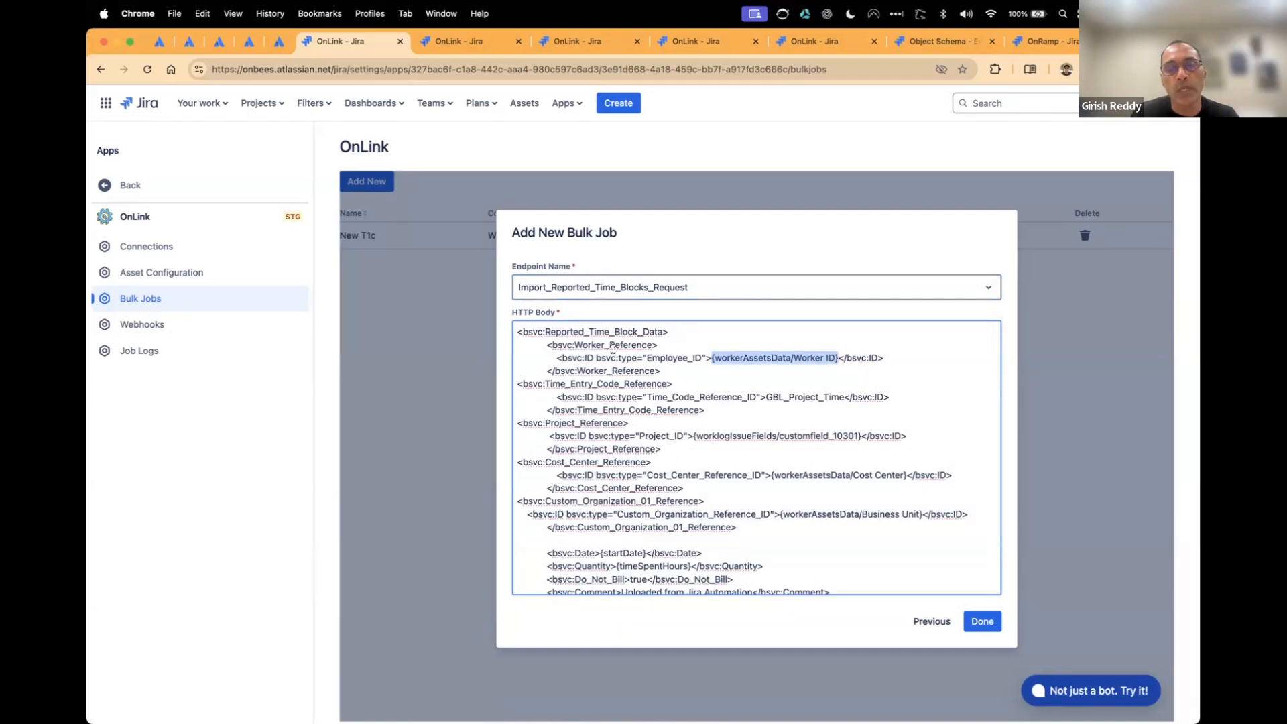
{"action": "double_click", "coordinate": [667, 358]}
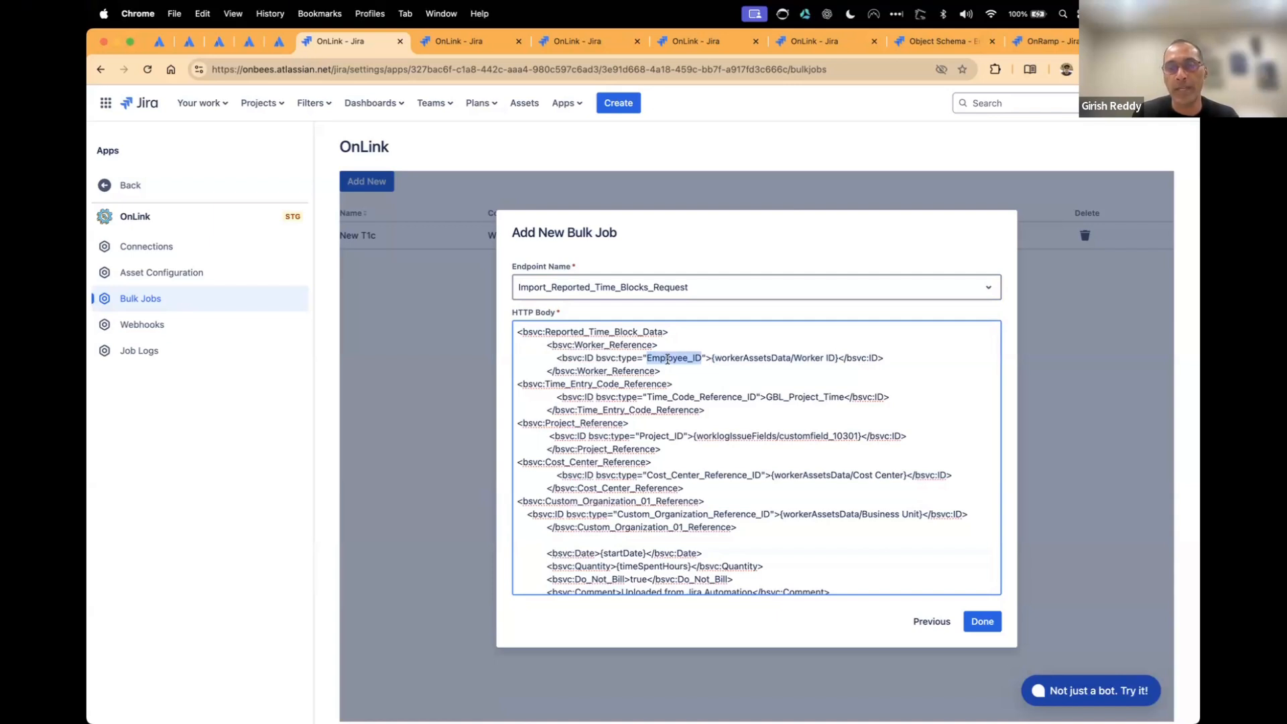
{"action": "double_click", "coordinate": [742, 358]}
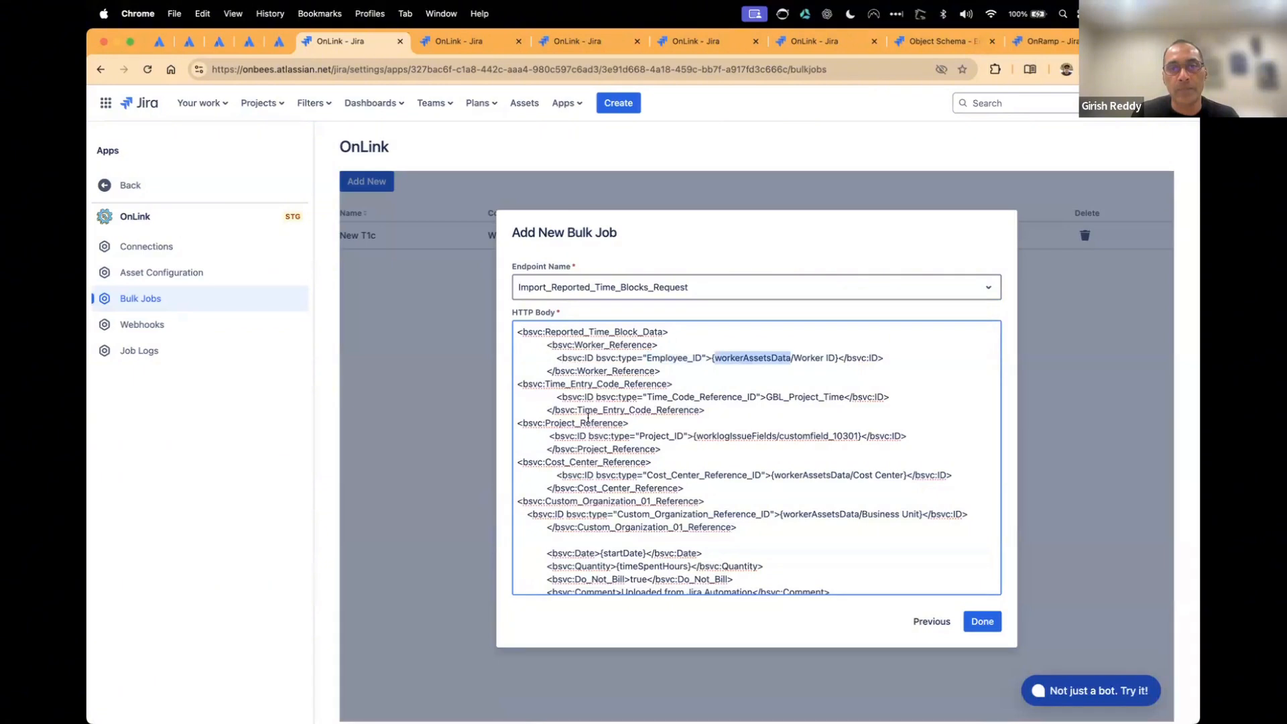
Examine the project, cost center and custom organization reference mappings in the bulk job's HTTP body.
{"action": "left_click_drag", "start_coordinate": [587, 427], "coordinate": [702, 433]}
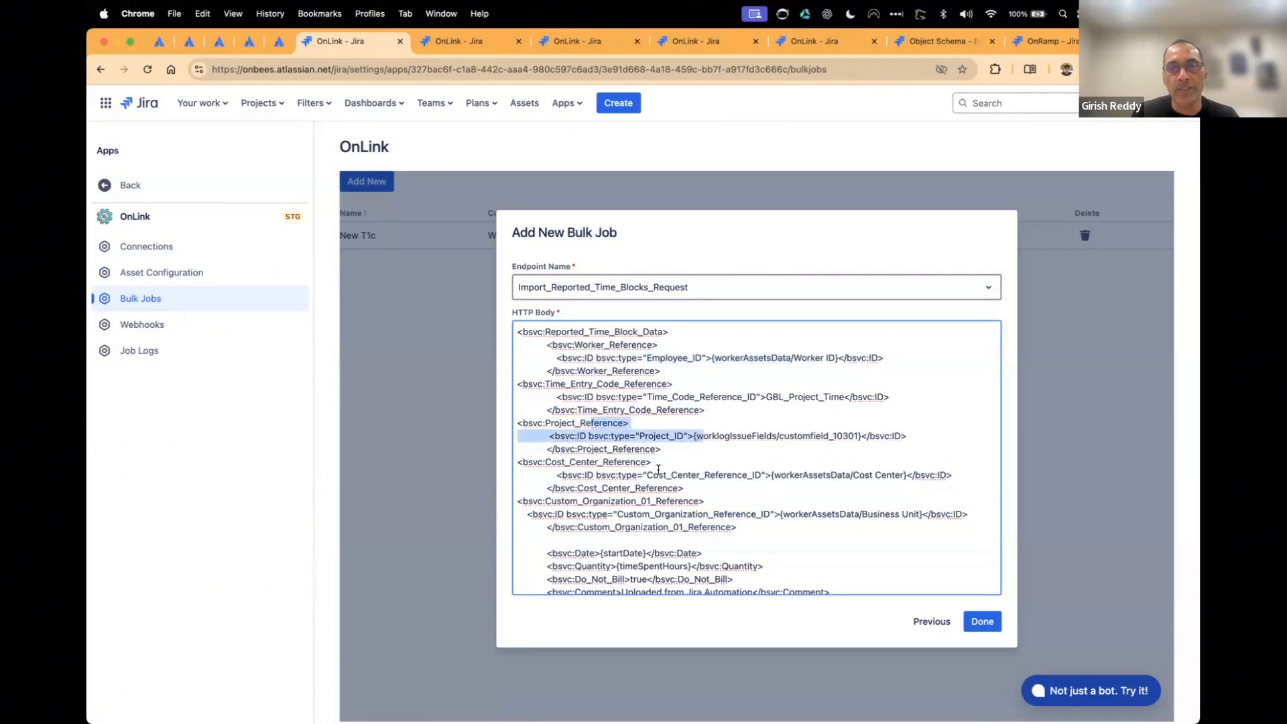
{"action": "left_click", "coordinate": [598, 465]}
{"action": "left_click_drag", "start_coordinate": [637, 466], "coordinate": [824, 484]}
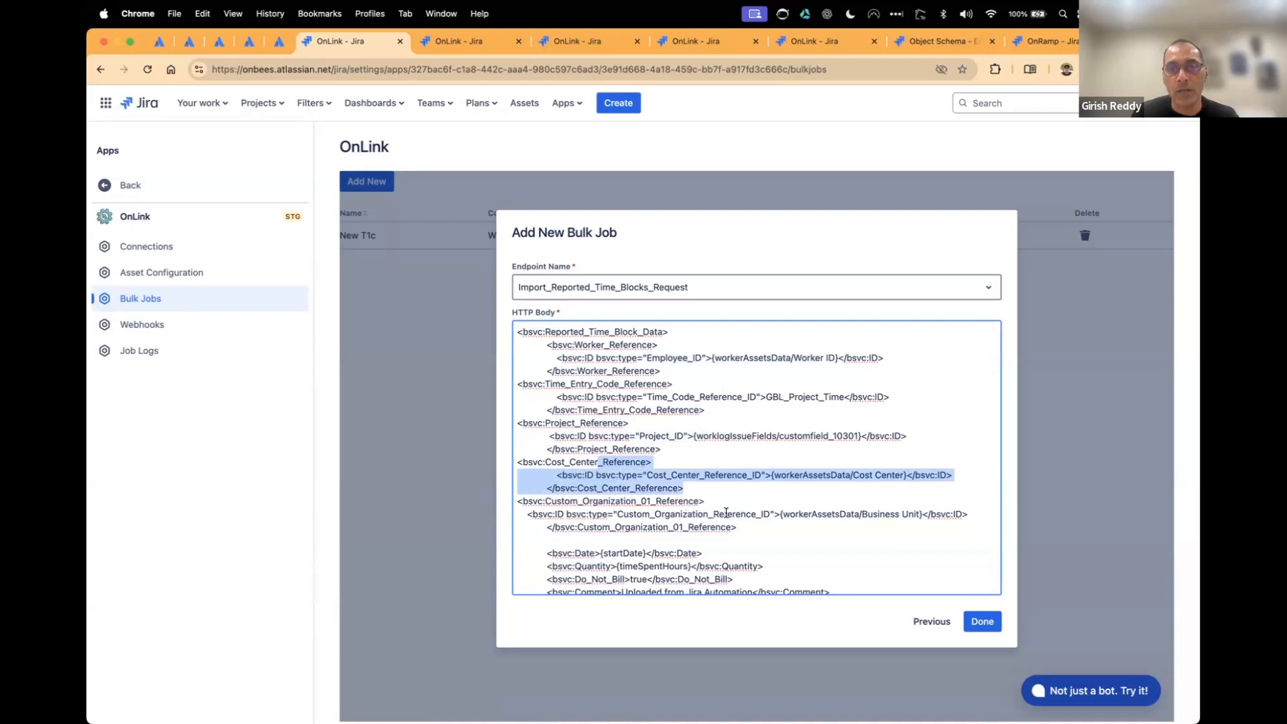
{"action": "left_click_drag", "start_coordinate": [780, 514], "coordinate": [878, 513]}
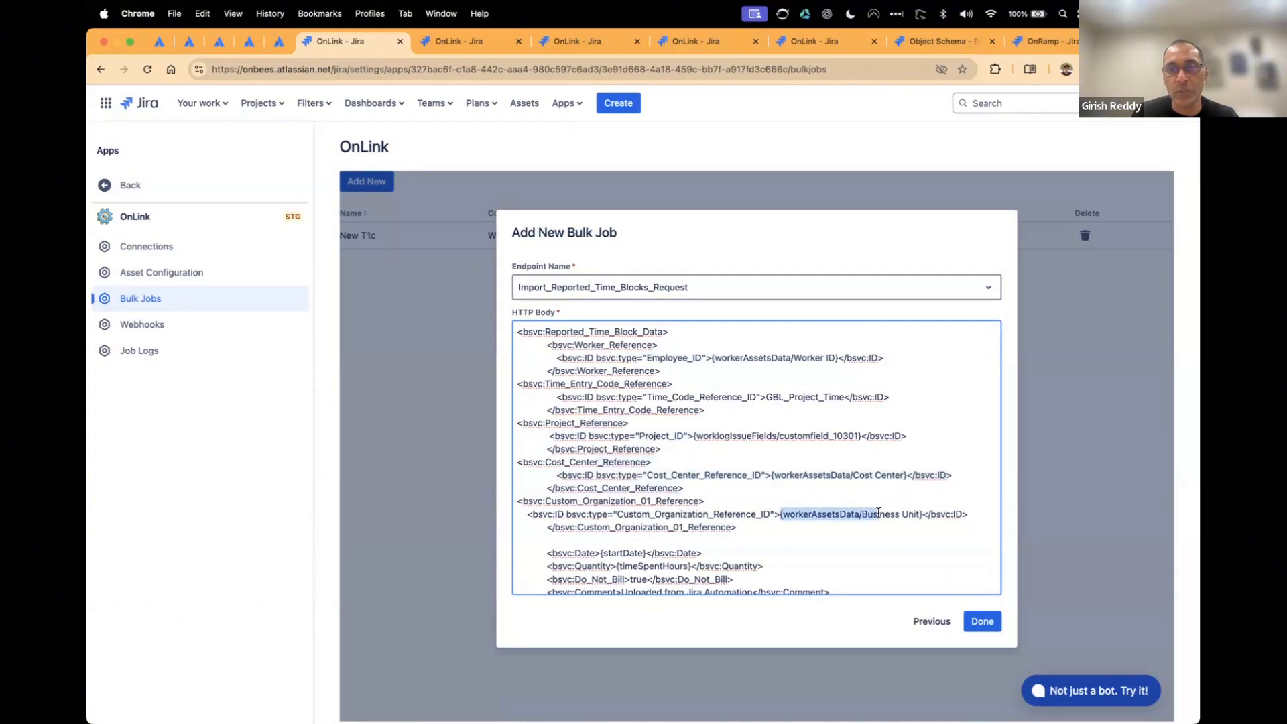
Review the date, quantity, Do_Not_Bill and comment entries at the end of the HTTP body and close the bulk job without saving.
{"action": "scroll", "coordinate": [879, 513], "scroll_direction": "down", "scroll_amount": 3}
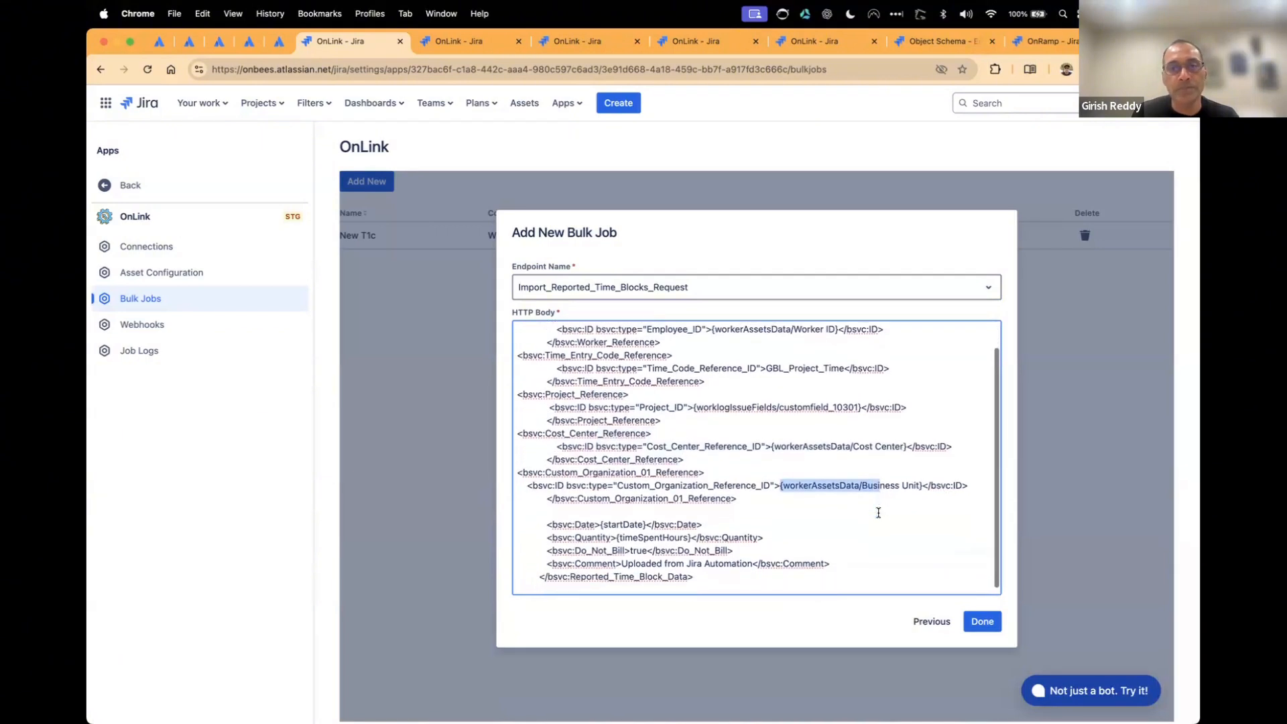
{"action": "left_click_drag", "start_coordinate": [572, 520], "coordinate": [827, 550]}
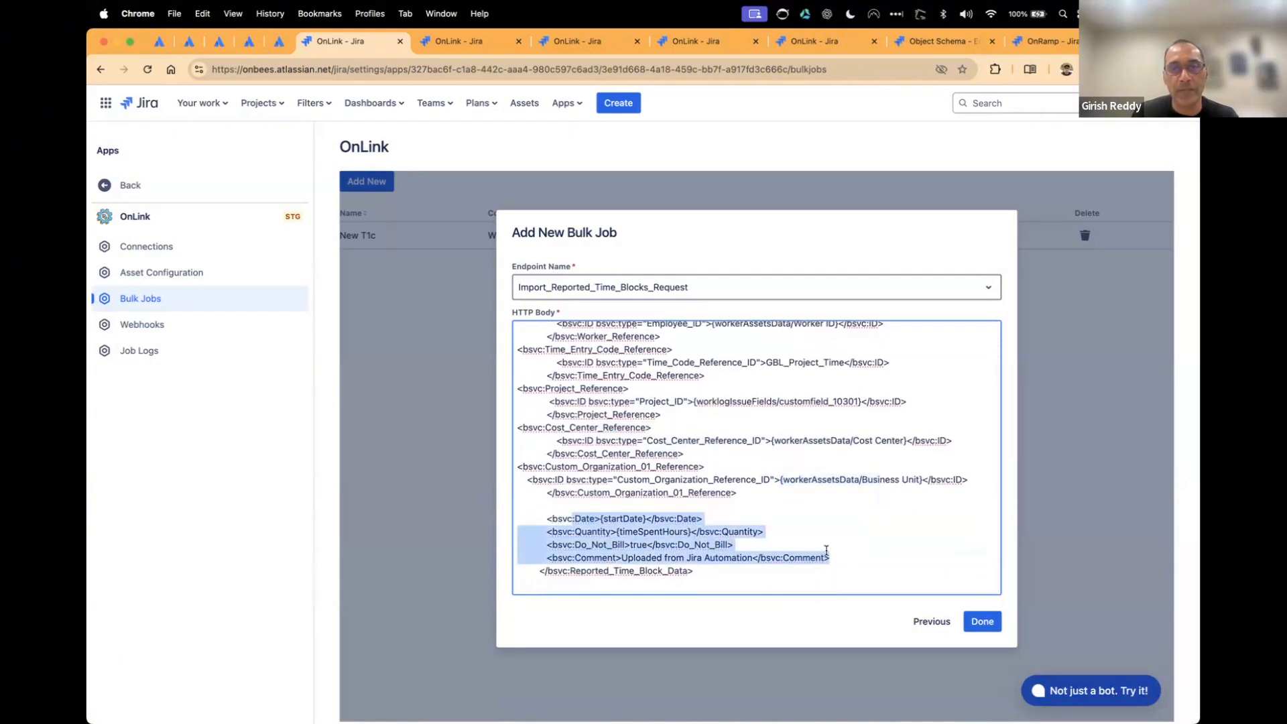
{"action": "double_click", "coordinate": [589, 519]}
{"action": "left_click", "coordinate": [642, 530]}
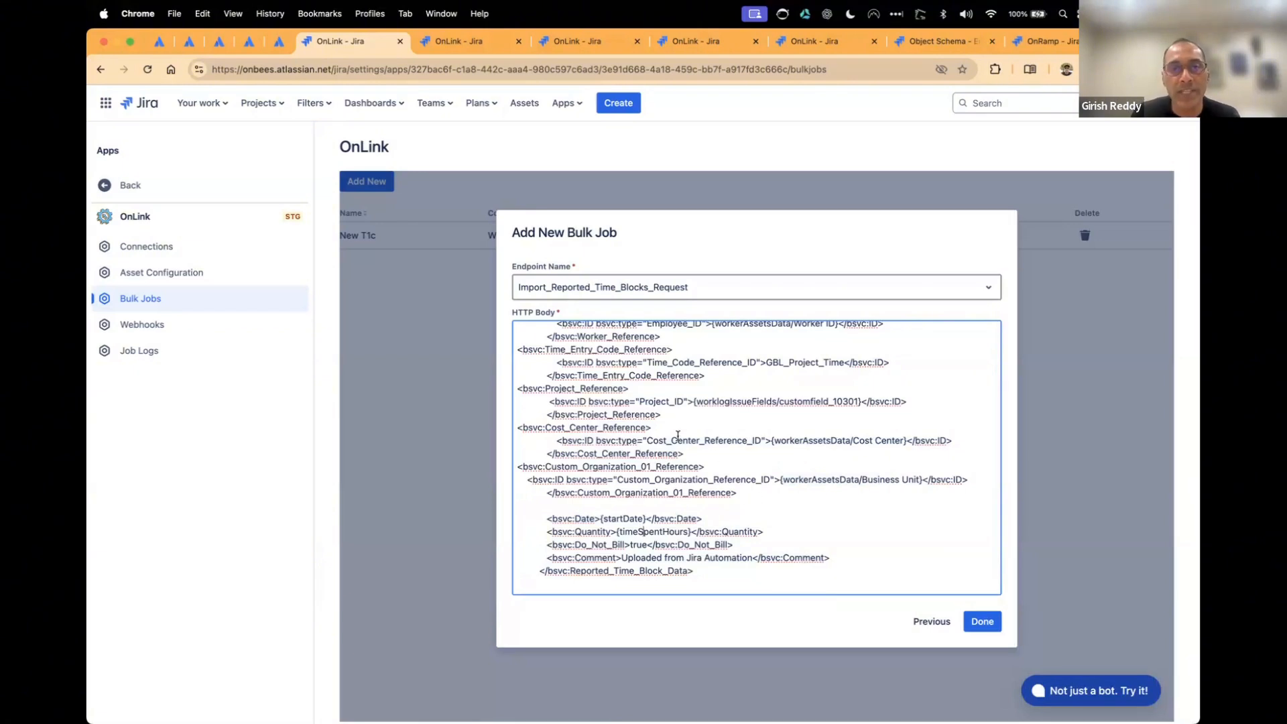
{"action": "left_click", "coordinate": [423, 451]}
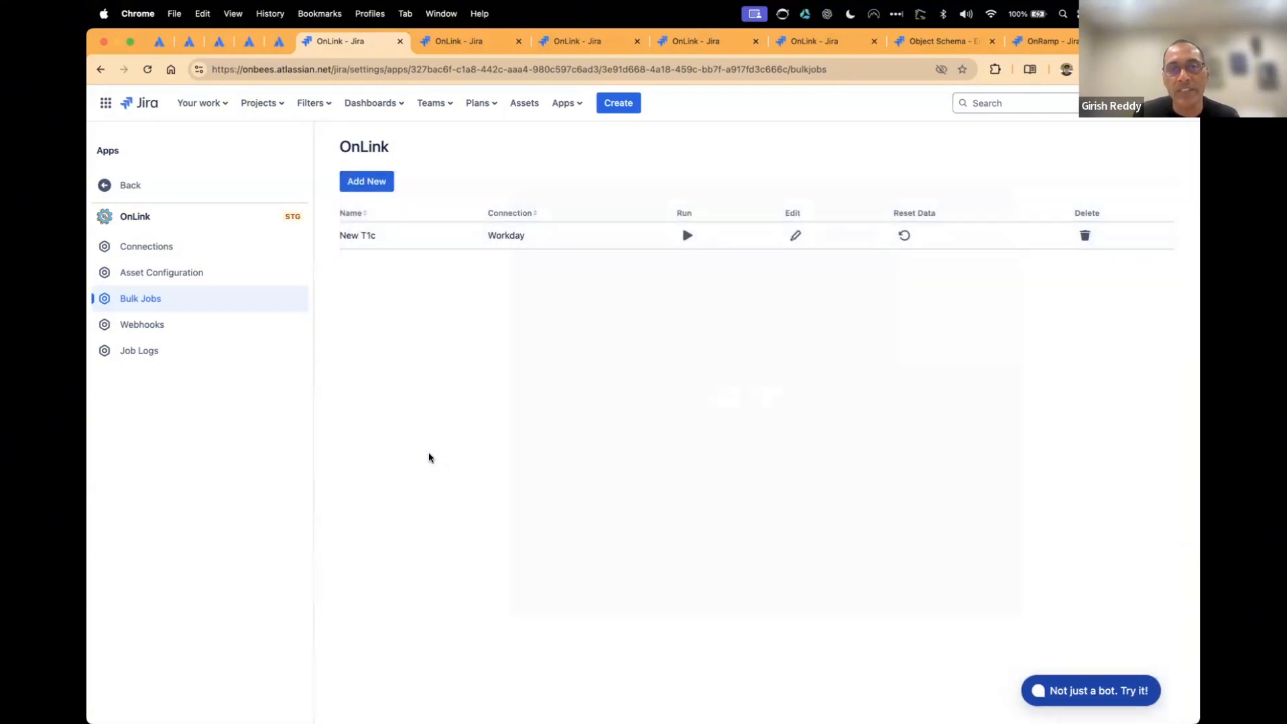